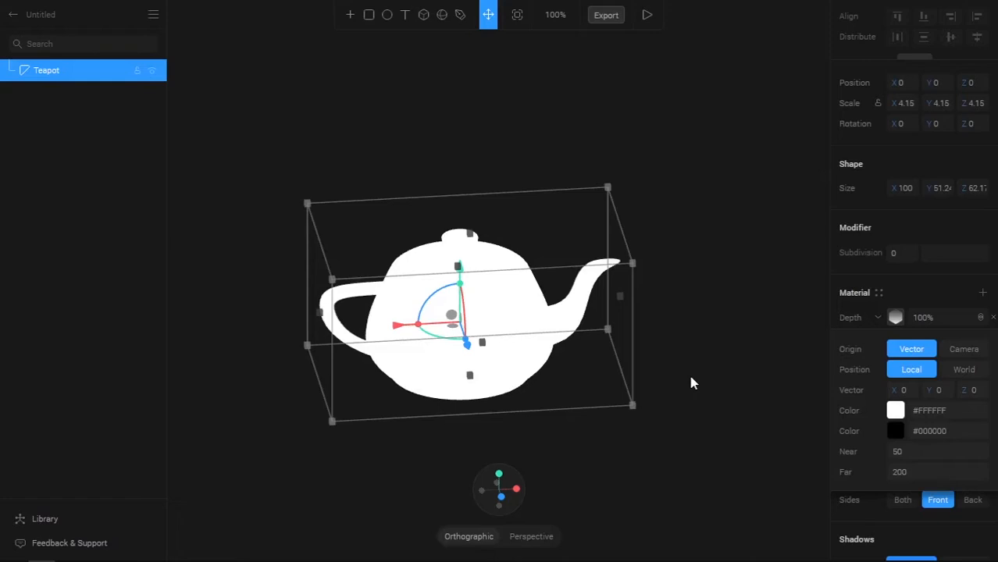
- Set the X component of the teapot's depth layer vector to 100
left_click(898, 453)
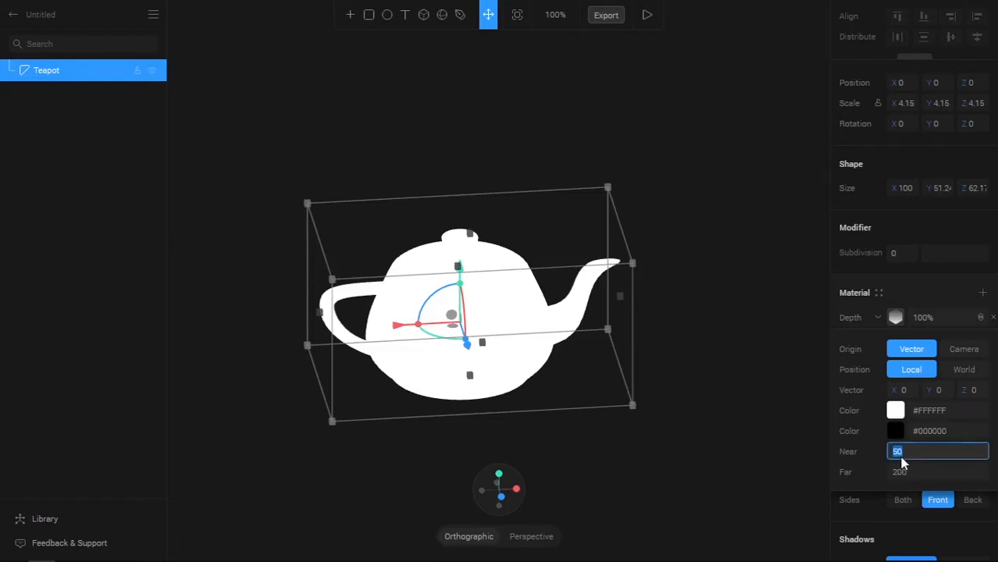
left_click(906, 395)
type("1")
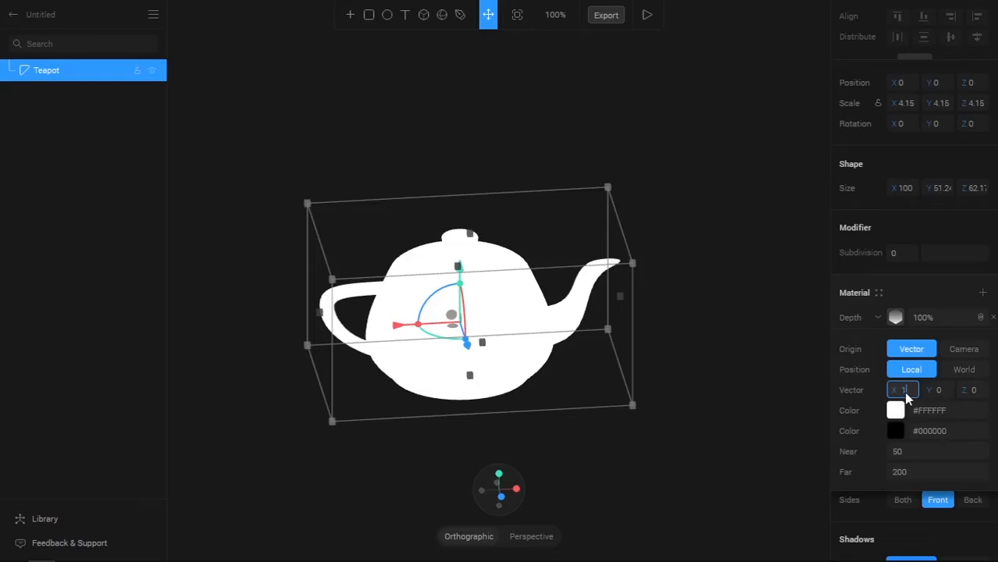
type("00")
key("Return")
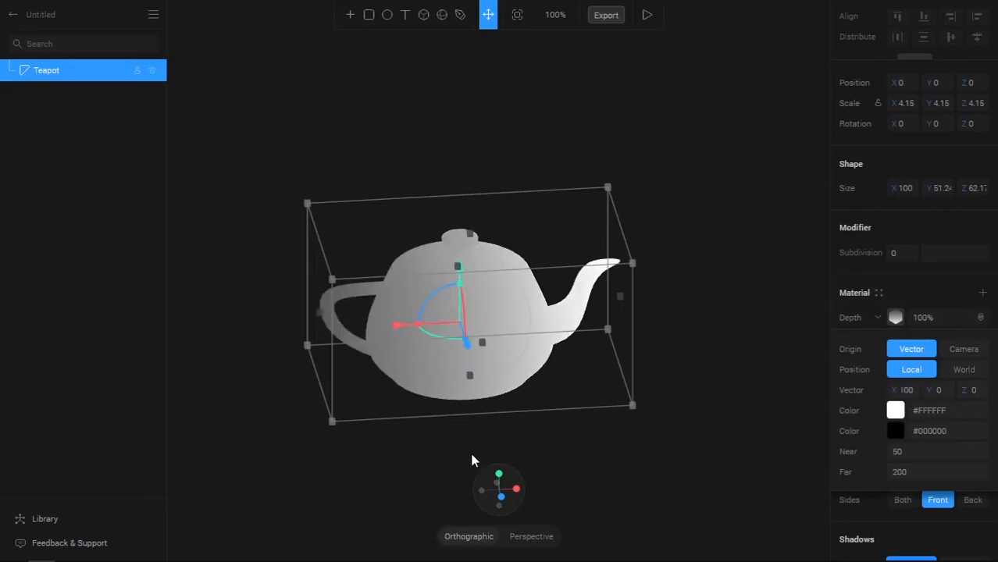
- Set the Far distance of the teapot's depth layer to 150
left_click_drag(471, 461, 592, 440)
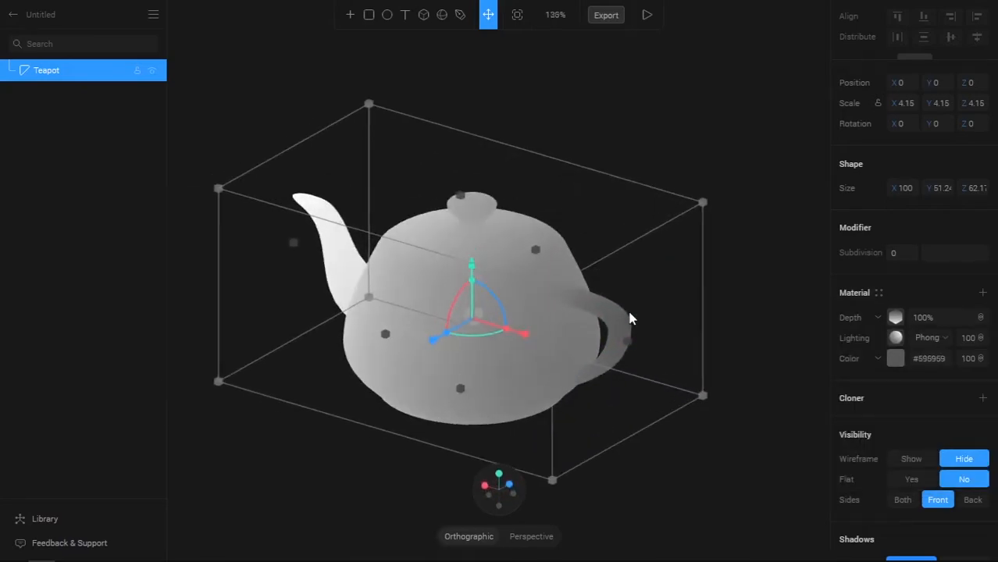
scroll(529, 326, "down", 2)
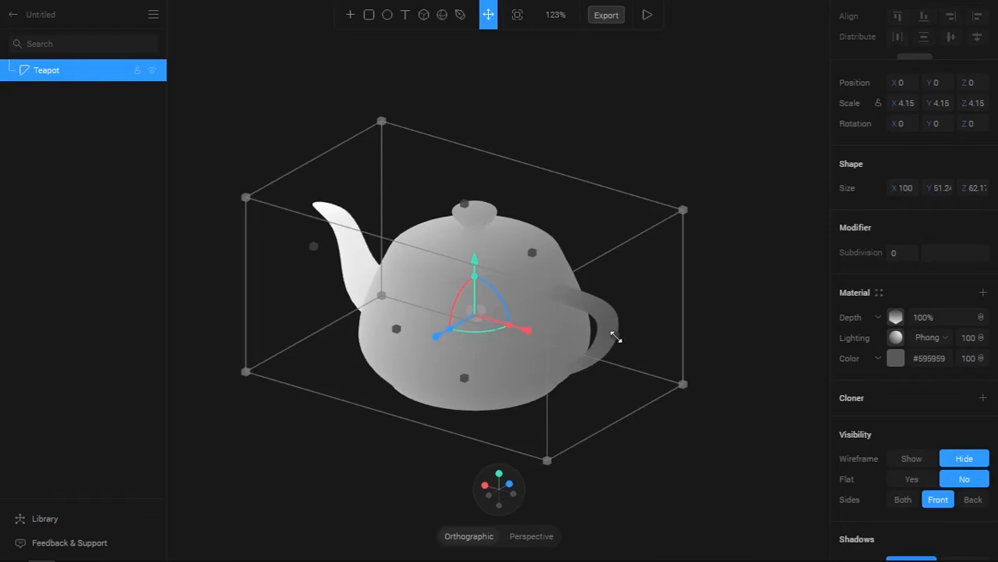
mouse_move(361, 379)
left_mouse_down("alt")
mouse_move(402, 380)
mouse_move(369, 373)
left_mouse_up("alt")
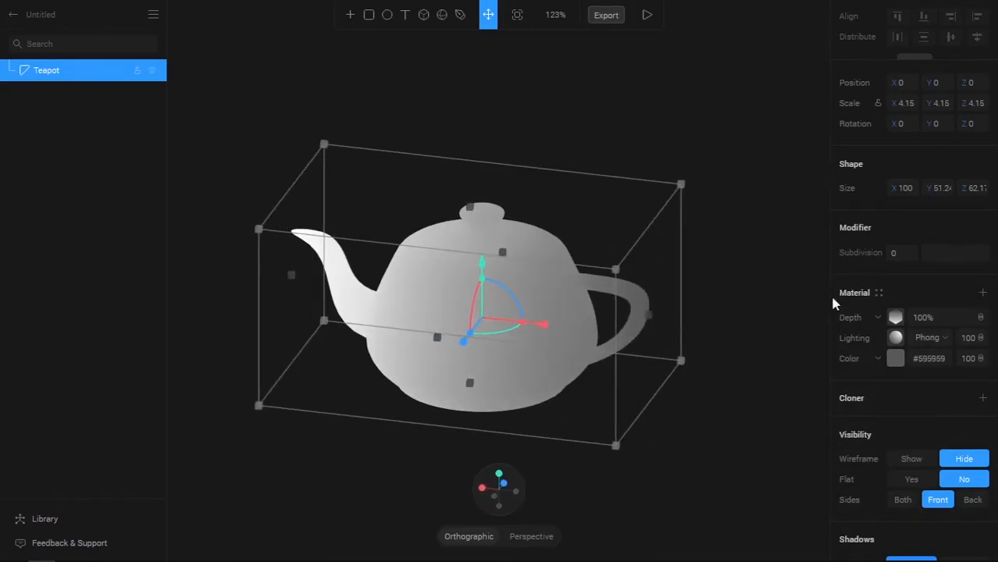
left_click(896, 321)
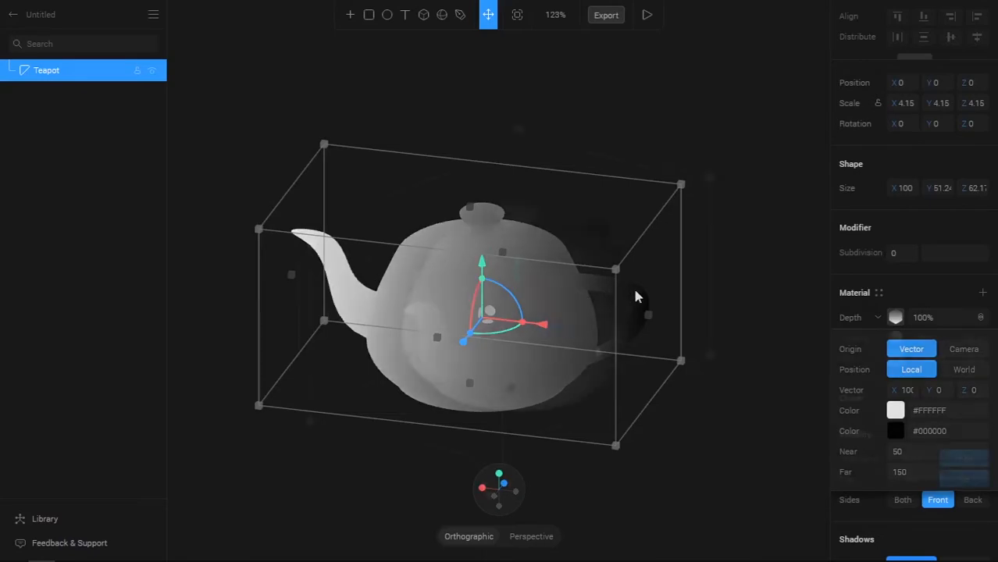
left_click_drag(635, 294, 554, 360)
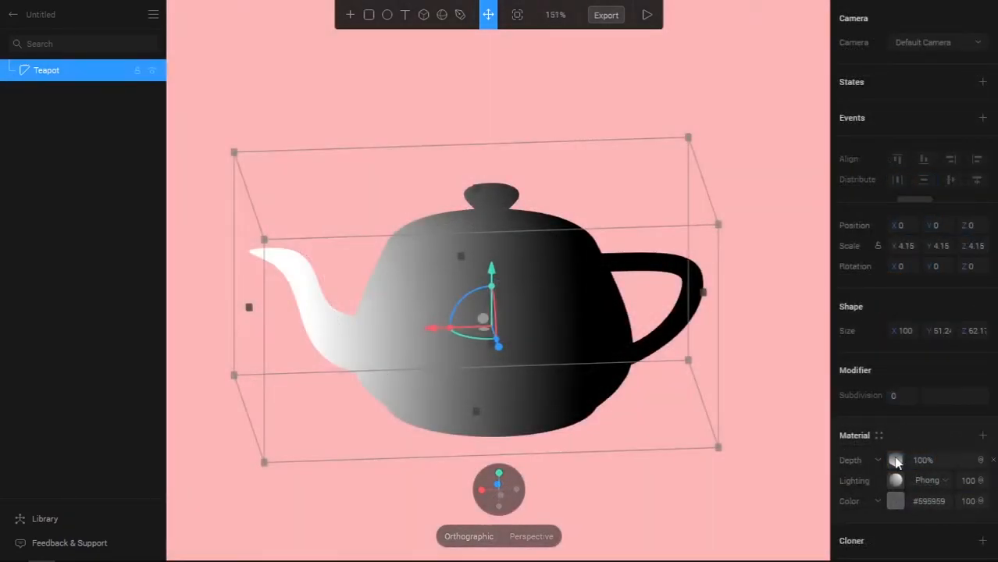
- Change the second depth colour of the teapot from black to the soft red #DA6363
left_click(895, 461)
scroll(655, 297, "down", 2)
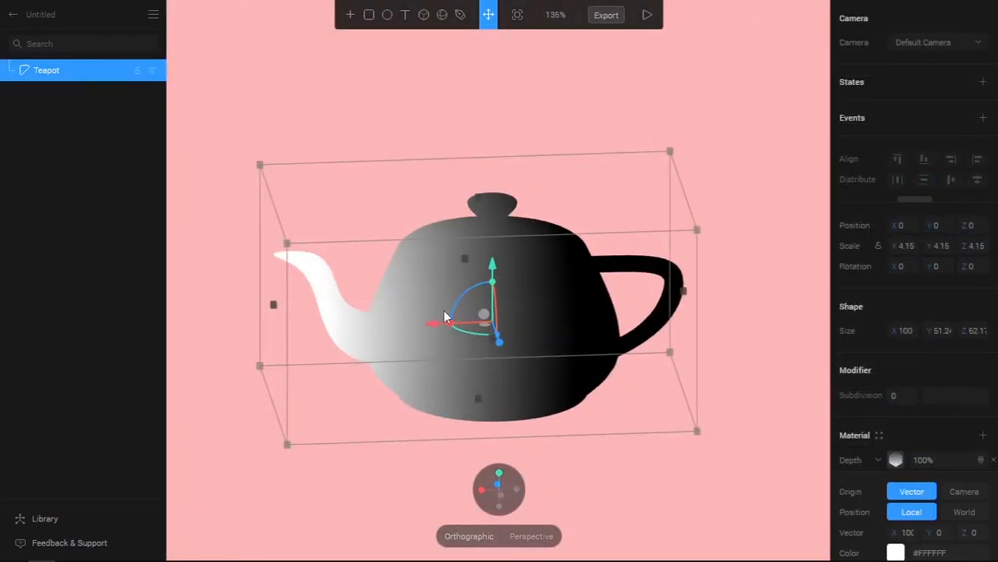
scroll(971, 386, "down", 4)
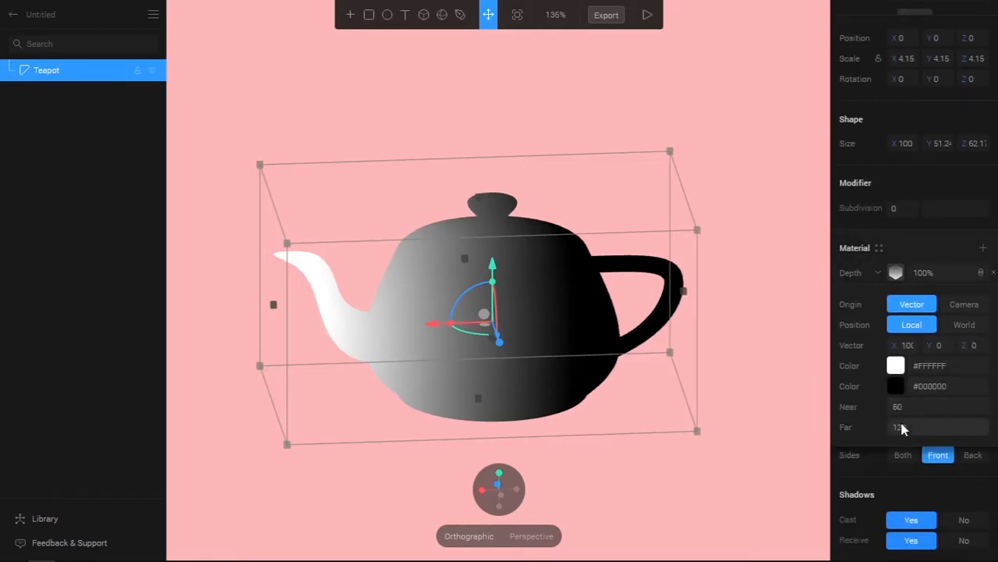
left_click(890, 384)
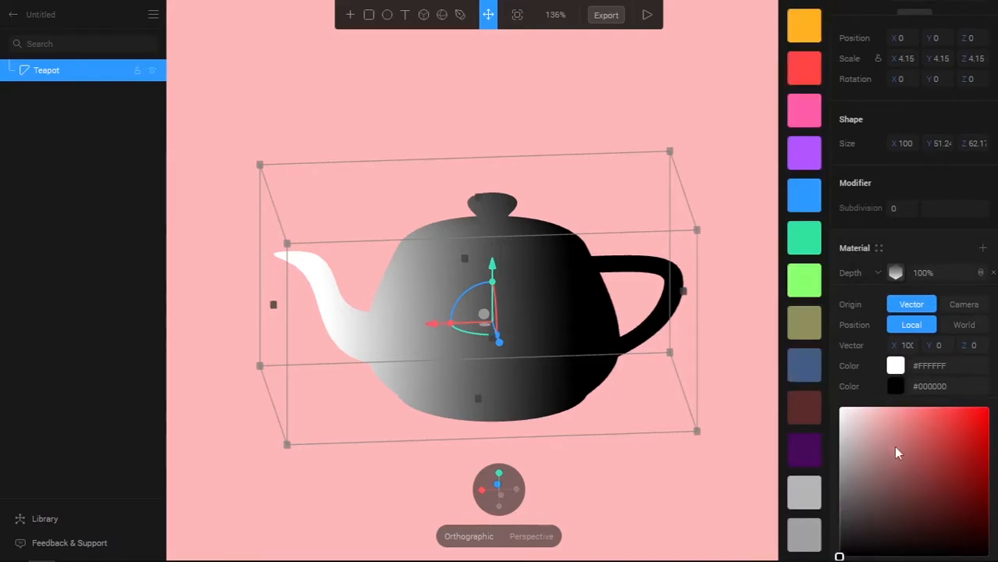
left_click(909, 451)
left_click(965, 415)
left_click(920, 426)
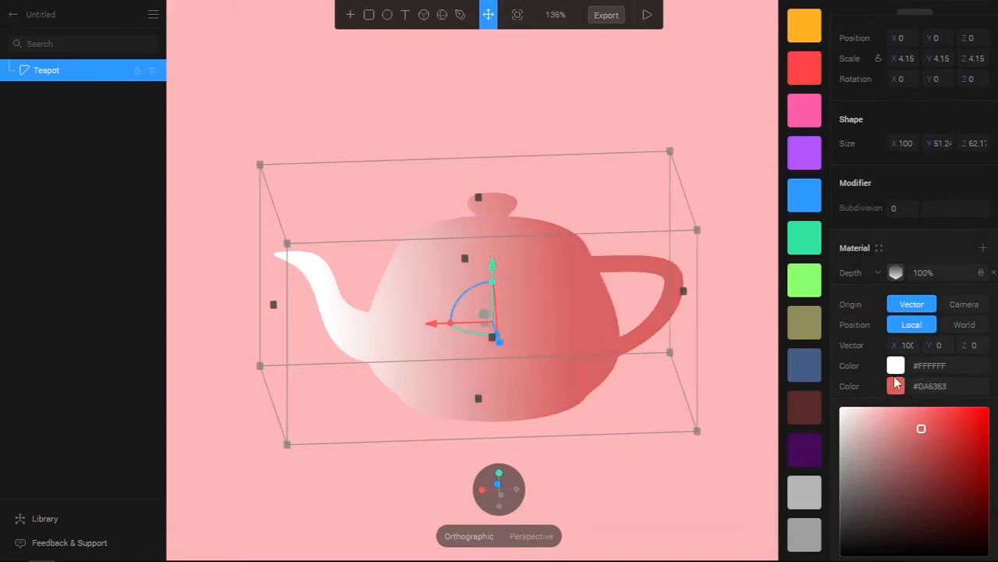
- Change the first depth colour of the teapot from white to the light green #83E765
left_click(895, 380)
left_click(896, 367)
left_click(883, 551)
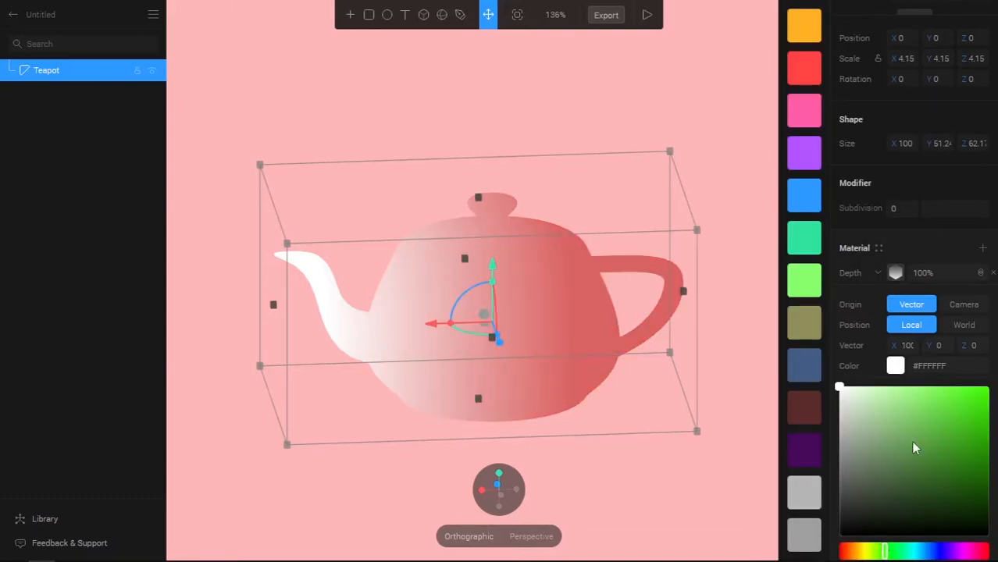
left_click(868, 415)
left_click(924, 402)
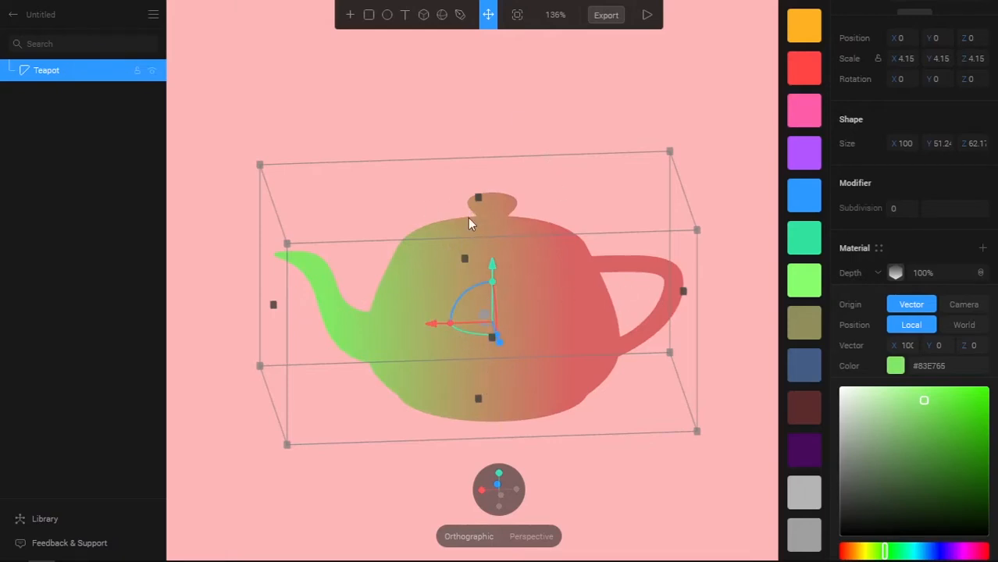
- Try Far distances of 70 and 60 on the teapot's depth layer, with the vector's X at 60
left_click(906, 428)
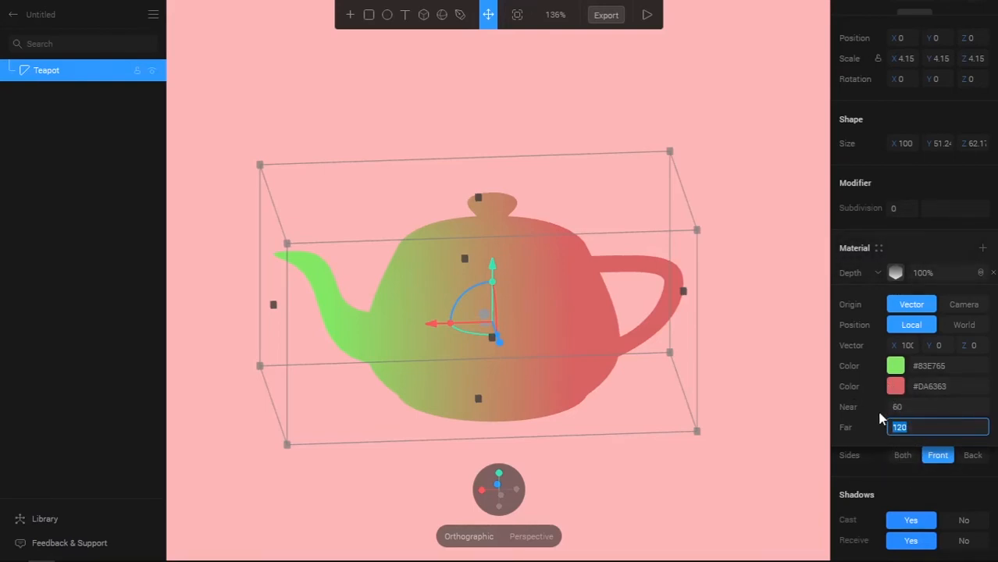
type("70")
key("Return")
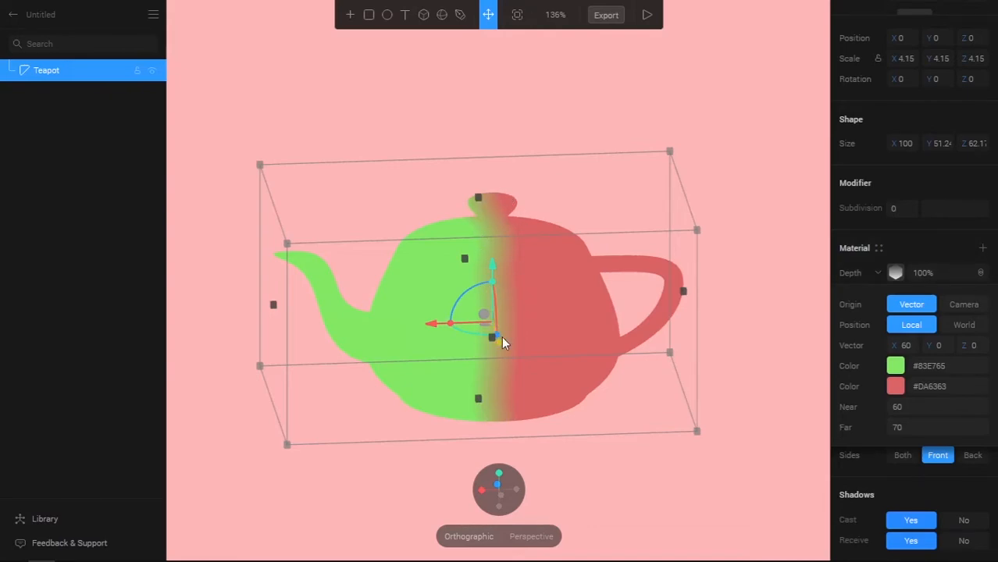
left_click(899, 431)
type("60")
key("Return")
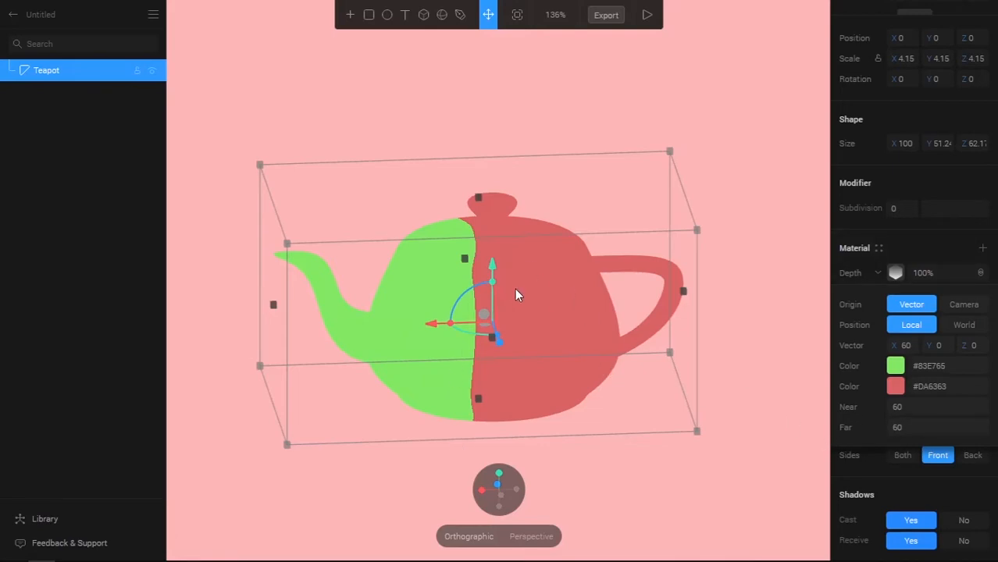
- Set the depth layer's Far distance to 120 and its vector's X component to 100
left_click_drag(942, 428, 570, 372)
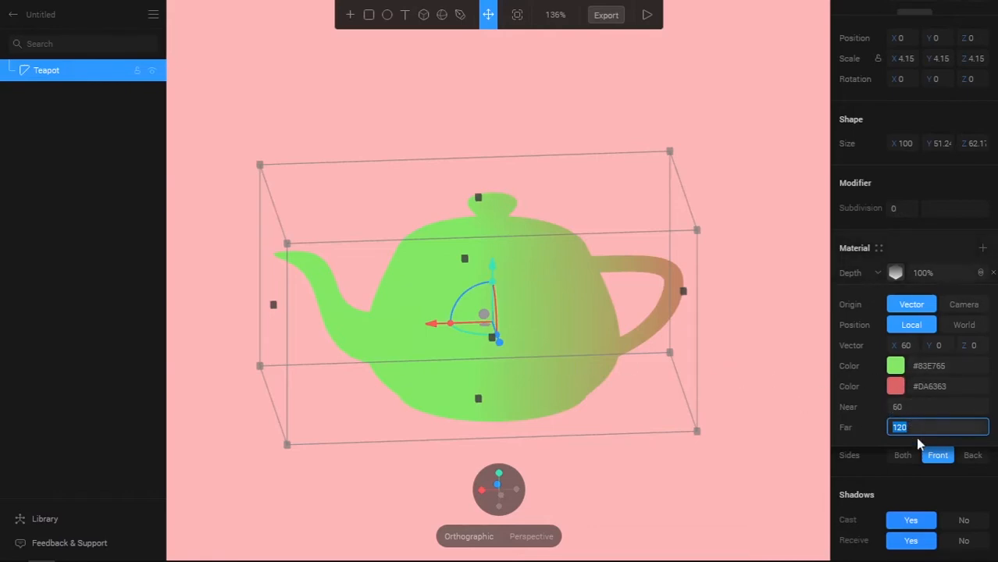
left_click(904, 347)
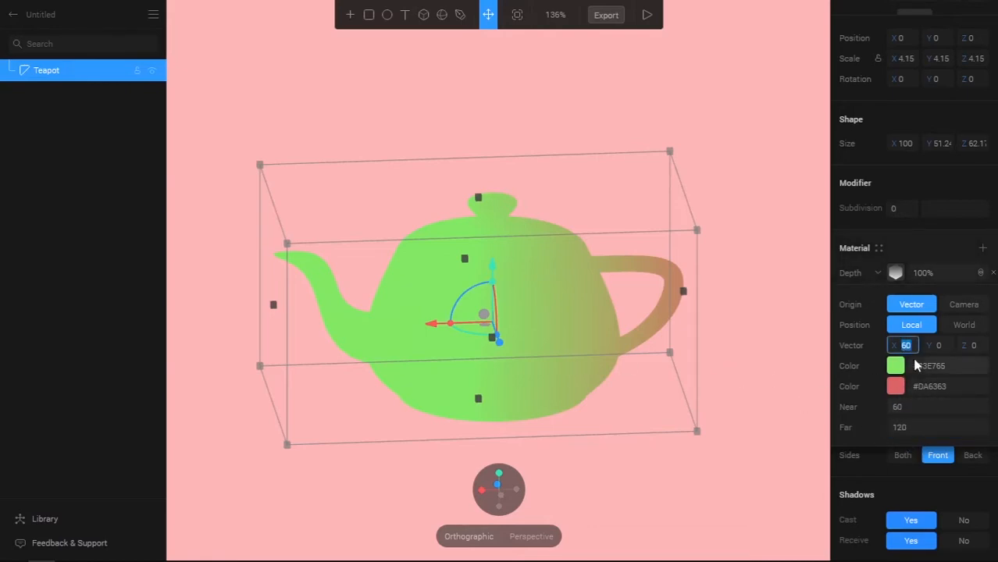
type("100")
key("Return")
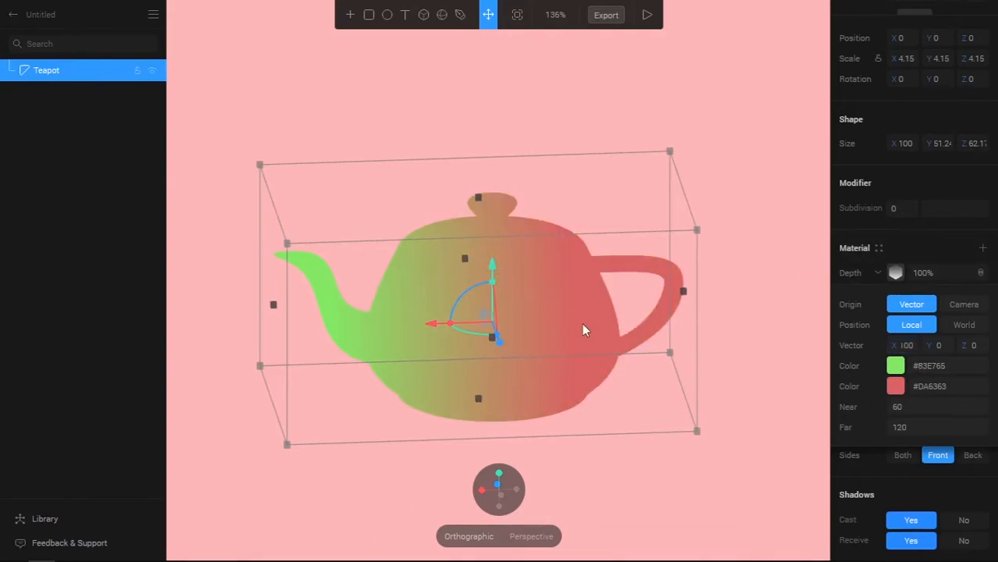
- Try two other blend modes on the teapot's depth layer
left_click(980, 273)
left_click(981, 273)
left_click(968, 323)
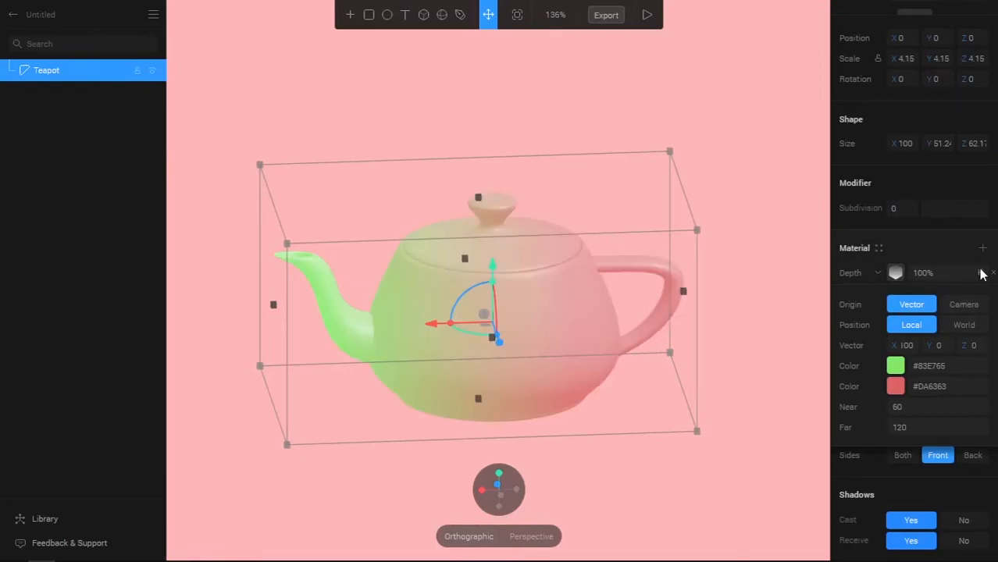
left_click(980, 274)
left_click(969, 340)
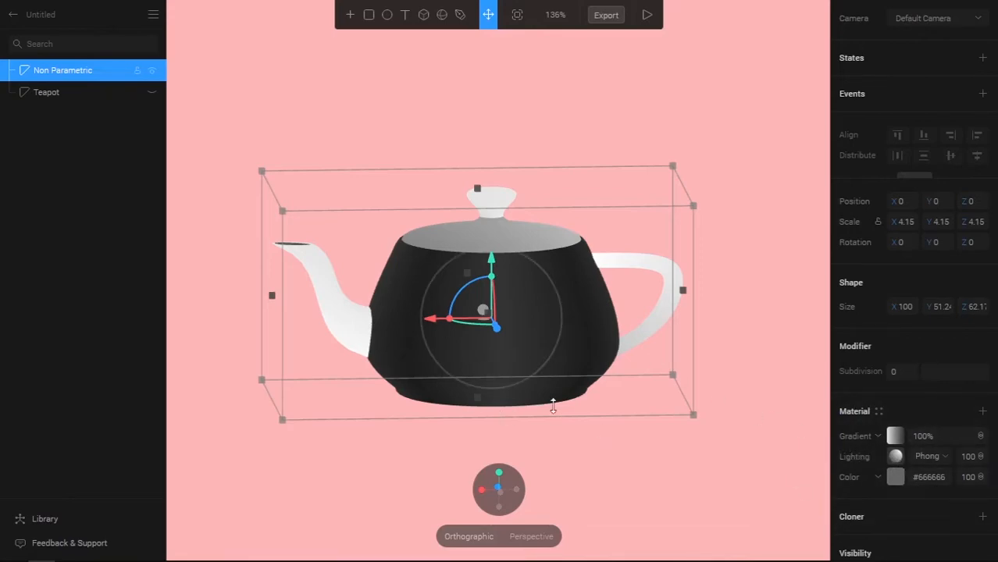
- Open the non-parametric teapot's gradient layer settings and set the gradient type to Radial
left_click_drag(486, 411, 891, 428, "alt")
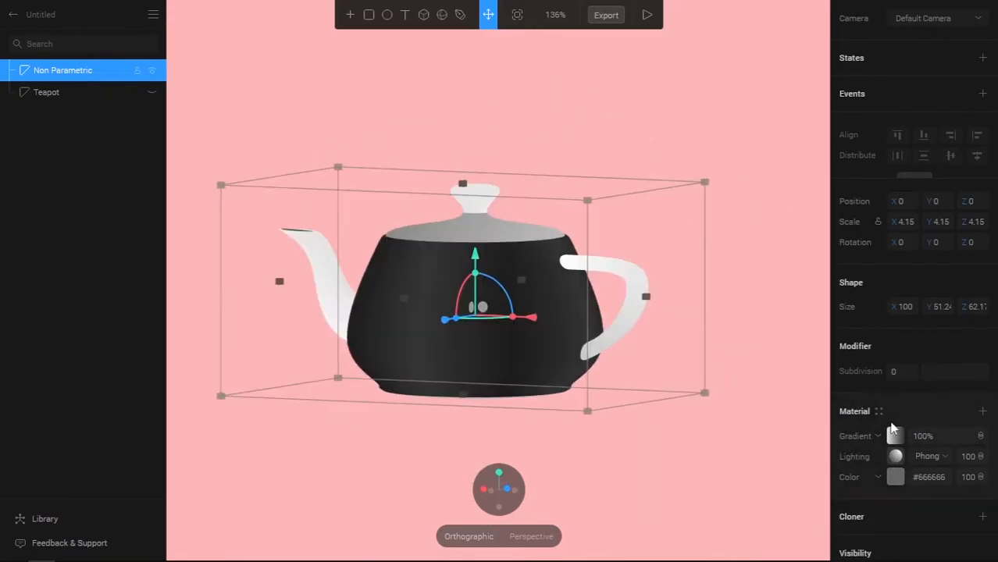
left_click(894, 435)
scroll(898, 344, "down", 3)
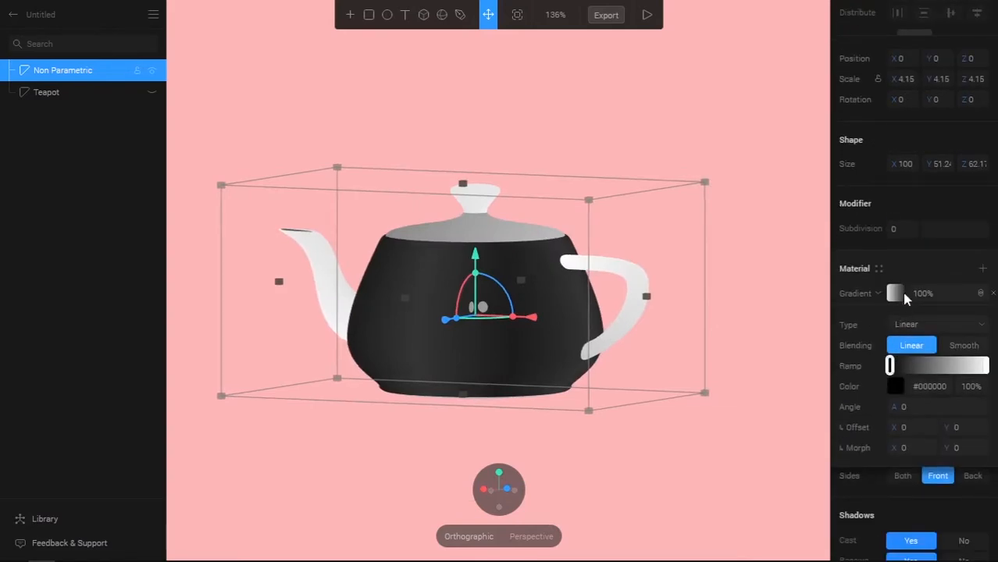
left_click(935, 326)
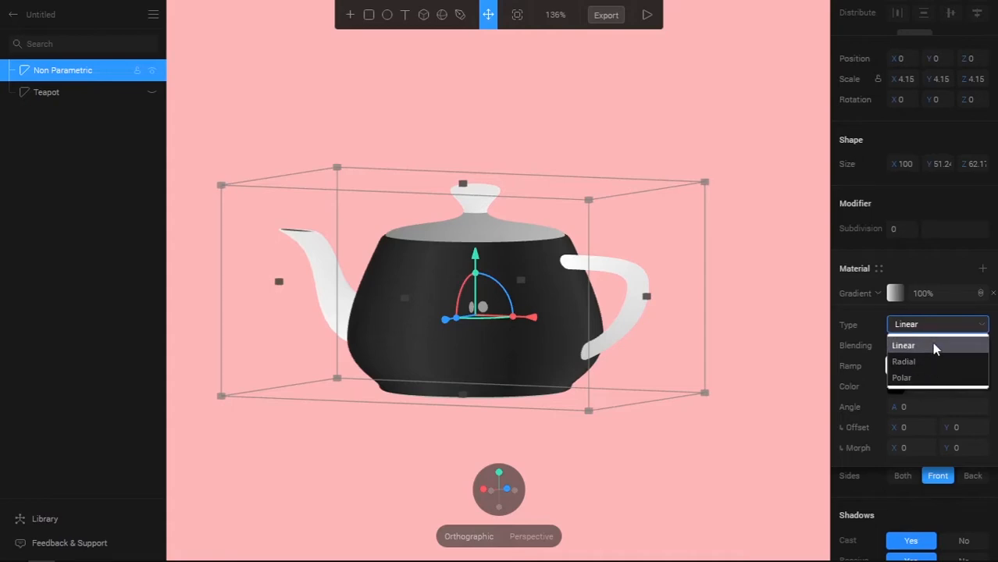
left_click(933, 362)
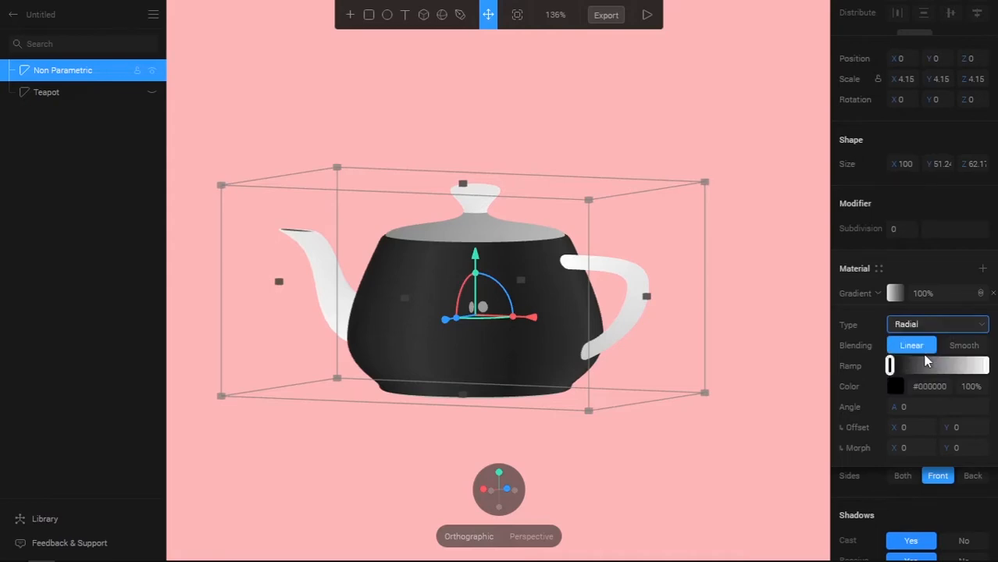
left_click(929, 380)
- Add a rectangle beside the non-parametric teapot, laid flat with an X rotation of -90
middle_click_drag(824, 275, 634, 232)
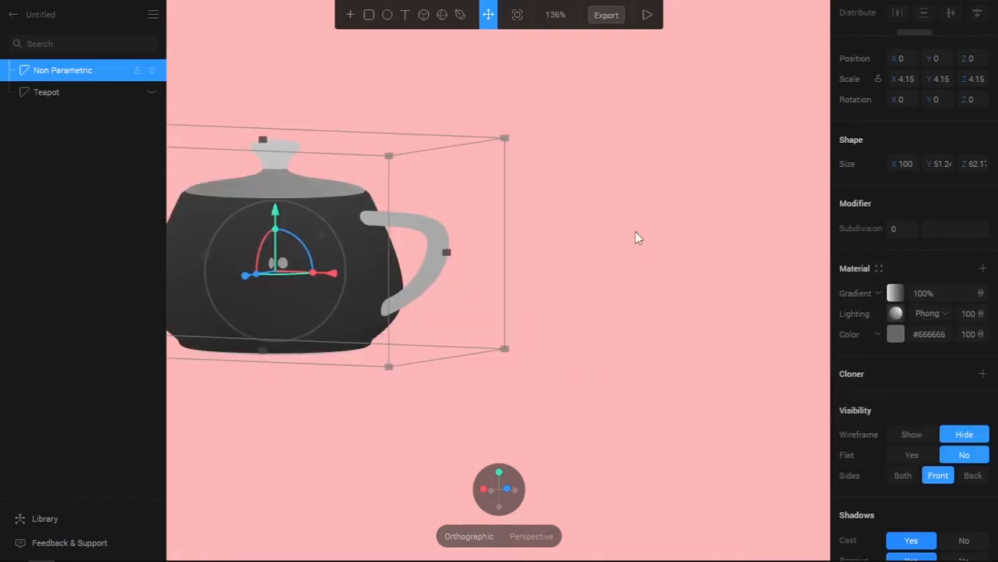
left_click_drag(634, 231, 645, 252, "alt")
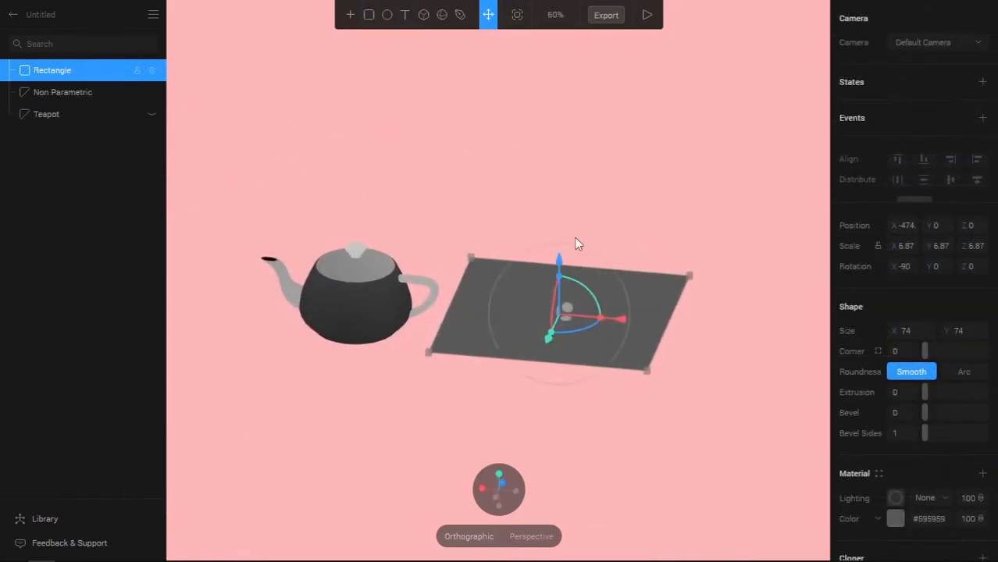
left_click_drag(574, 238, 579, 231, "alt")
right_click(336, 317)
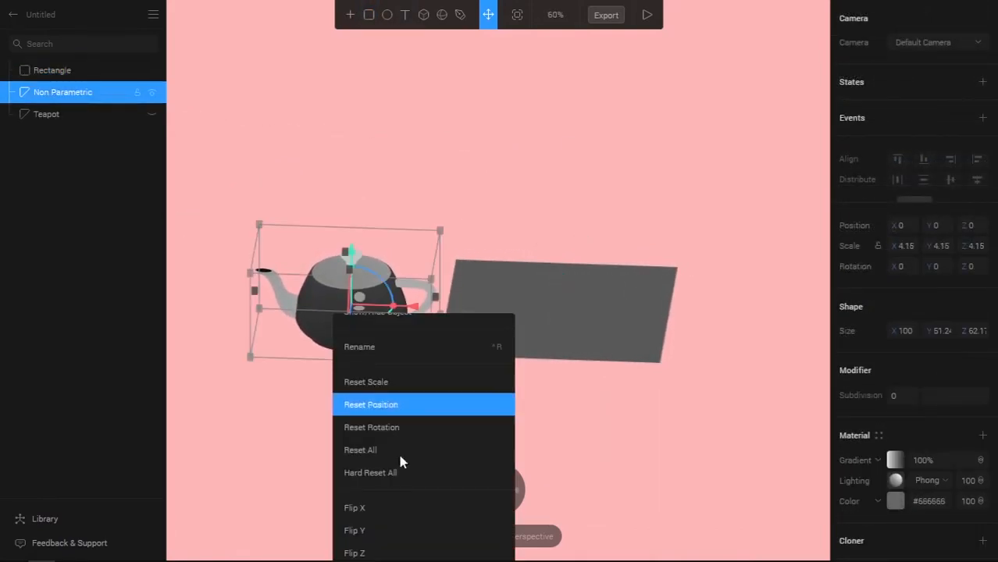
scroll(416, 449, "up", 5)
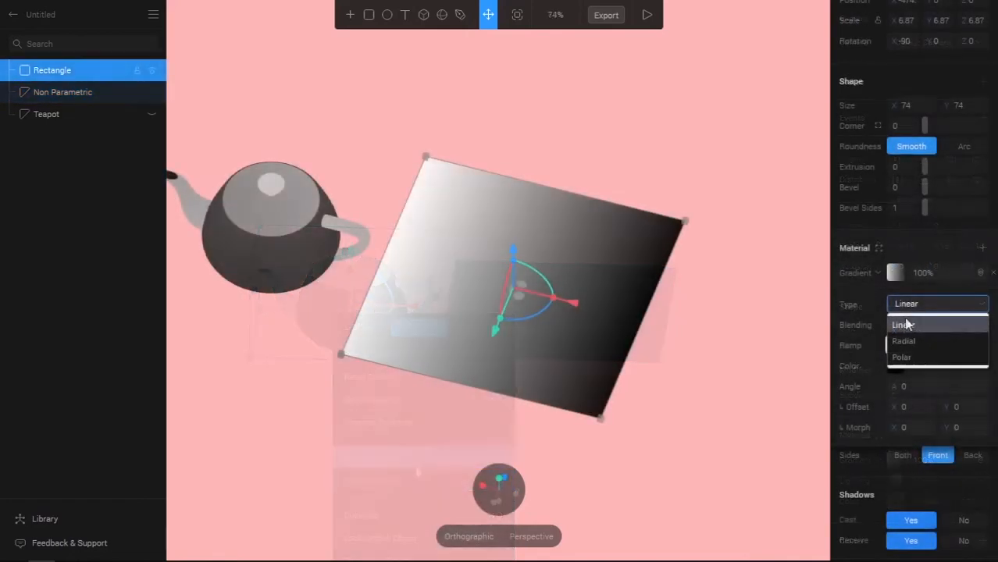
- Try the Polar gradient type on the rectangle's gradient layer and return it to Linear
left_click(903, 307)
left_click(905, 308)
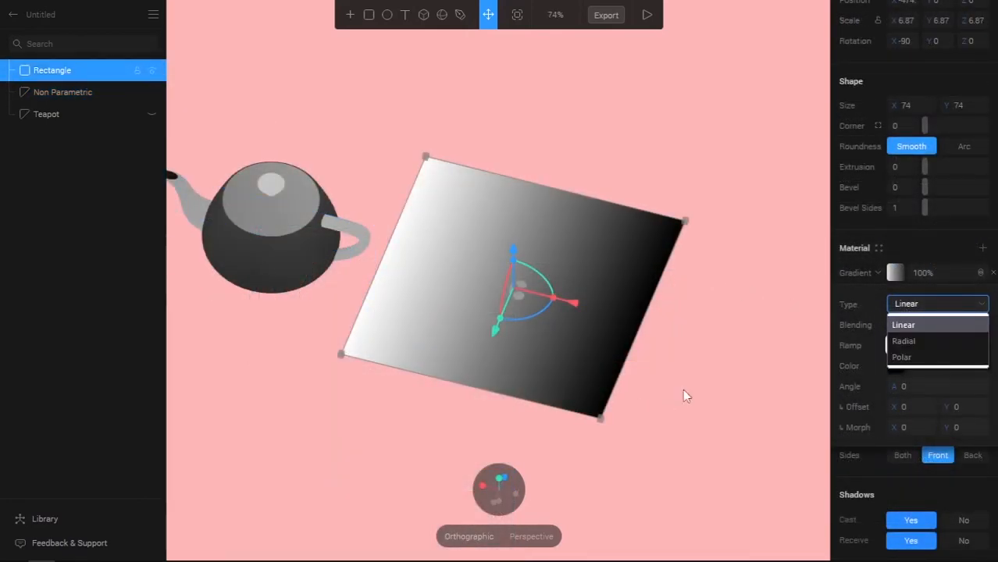
left_click(909, 349)
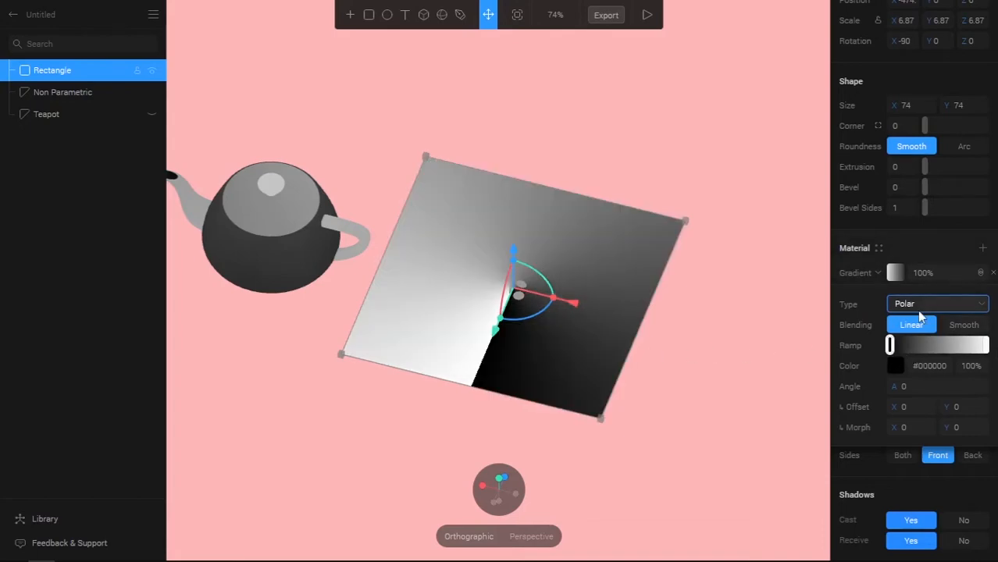
left_click(919, 308)
left_click(911, 325)
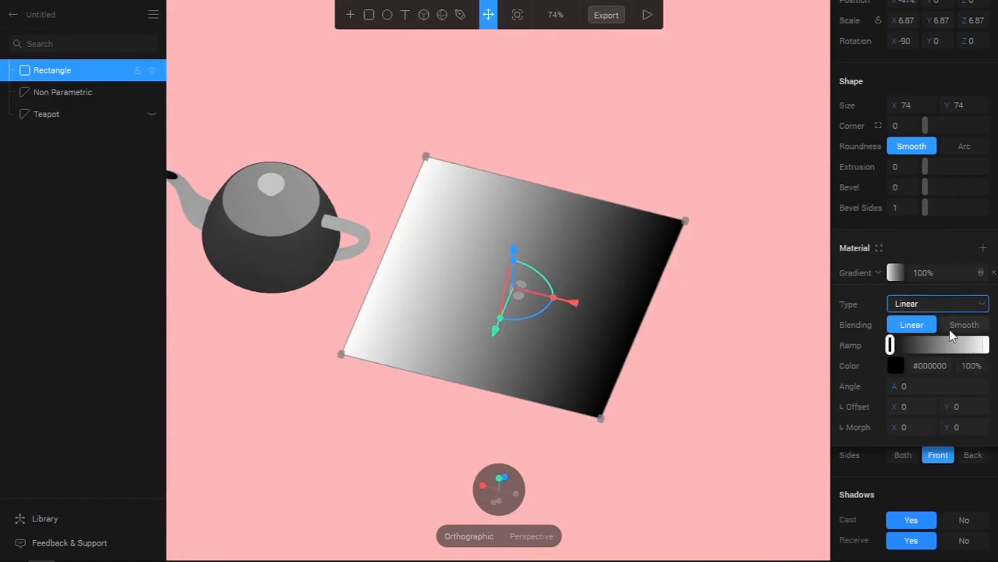
- Recolour the black stop of the rectangle's linear gradient to the red #D53D3D
left_click(890, 363)
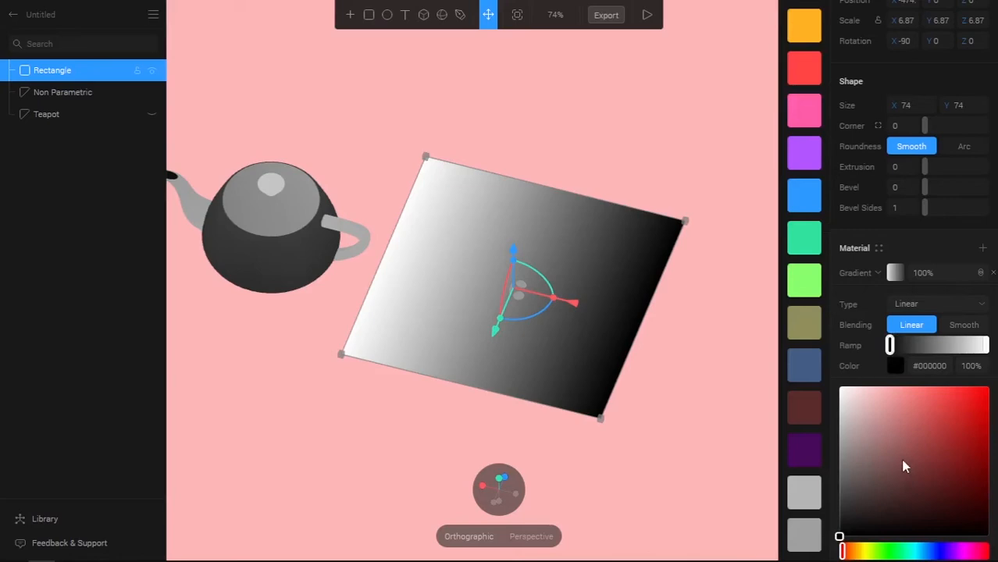
left_click_drag(903, 466, 946, 412)
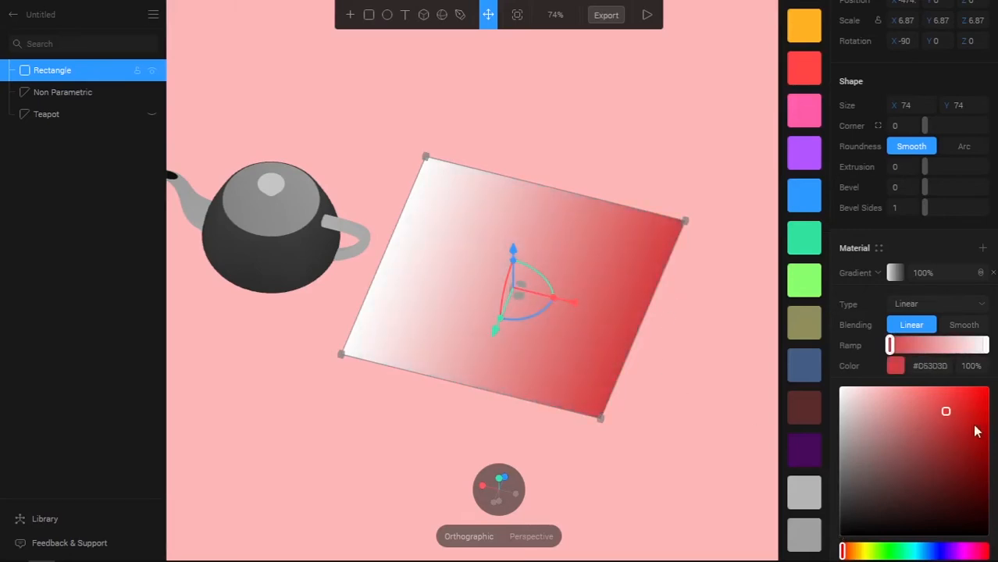
- Recolour the white stop of the rectangle's linear gradient to the green #1EB416
left_click(986, 346)
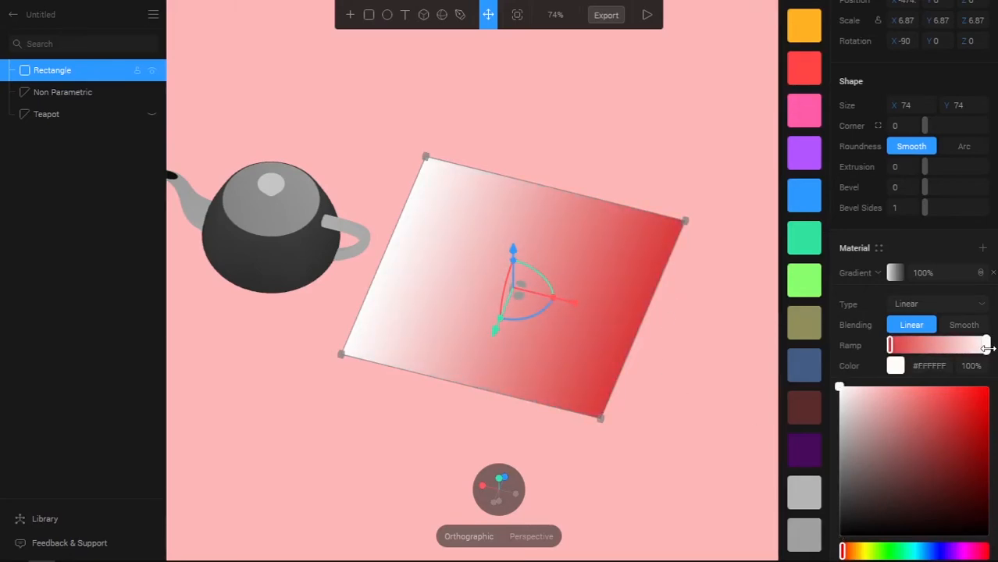
left_click_drag(920, 453, 947, 482)
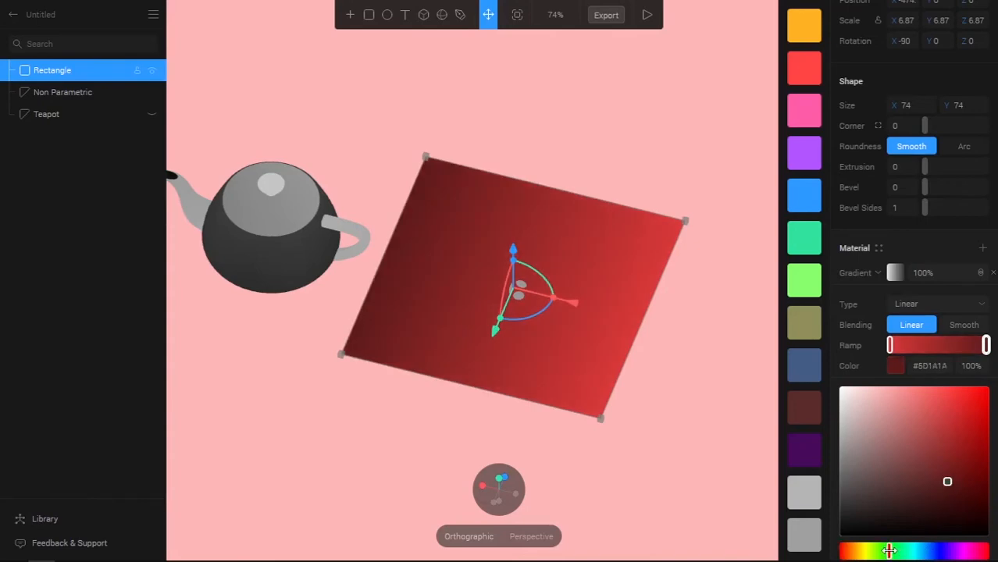
left_click(889, 551)
left_click(972, 434)
left_click(848, 345)
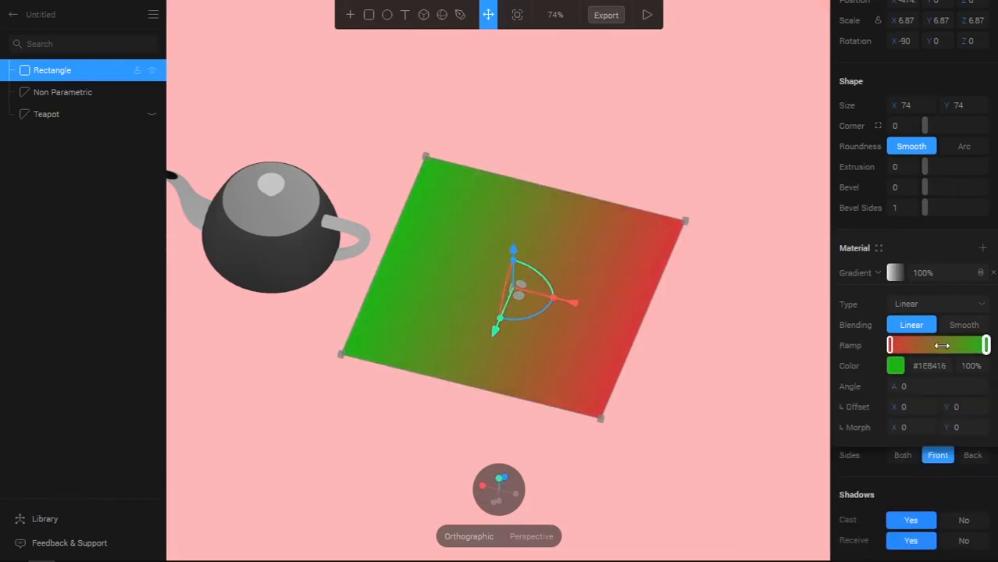
- Add a middle stop in the blue #2F2DAD to the rectangle's gradient and set the red stop's opacity to 60%
left_click(942, 345)
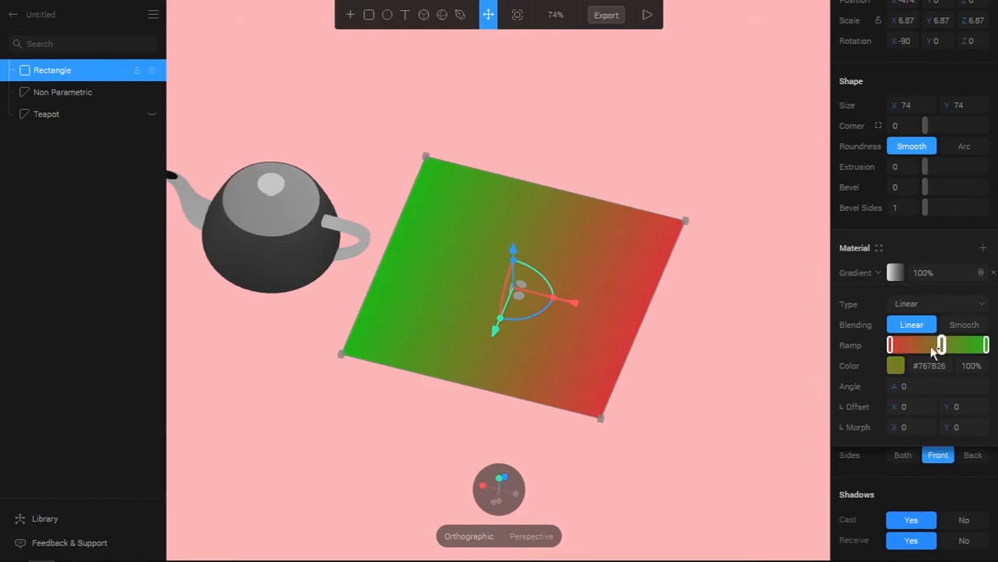
left_click(903, 367)
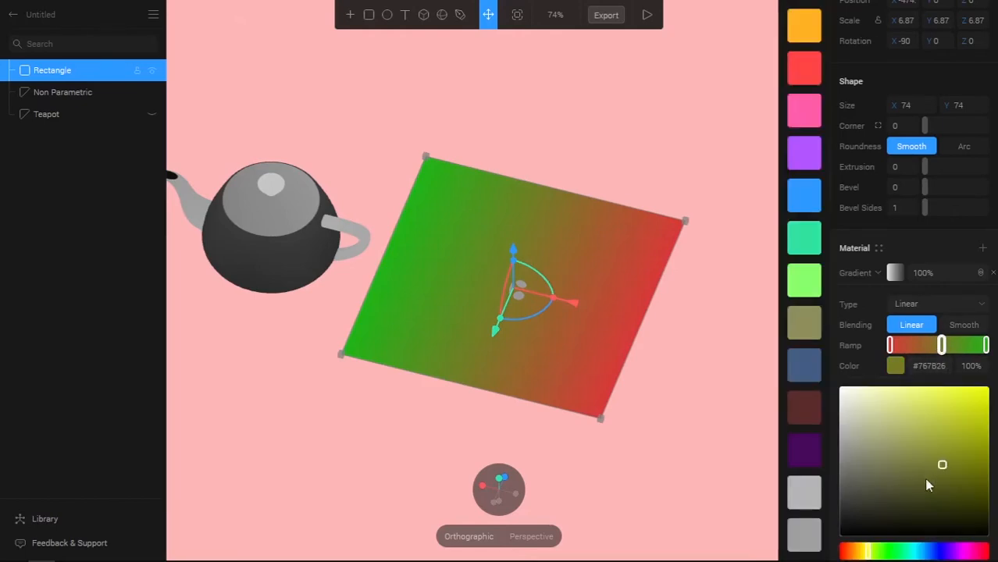
scroll(924, 478, "down", 1)
left_click(938, 502)
left_click(950, 387)
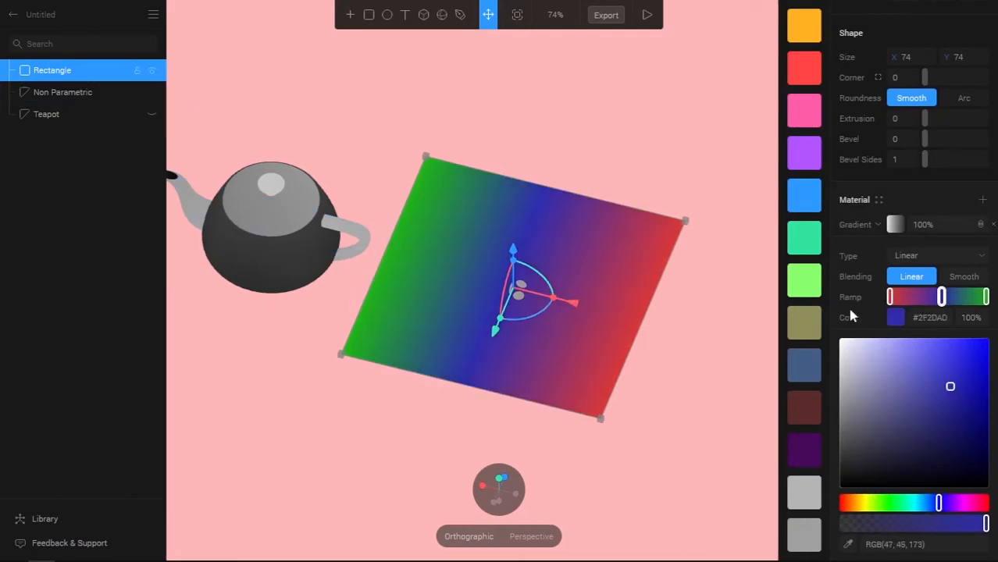
left_click(841, 291)
left_click(975, 373)
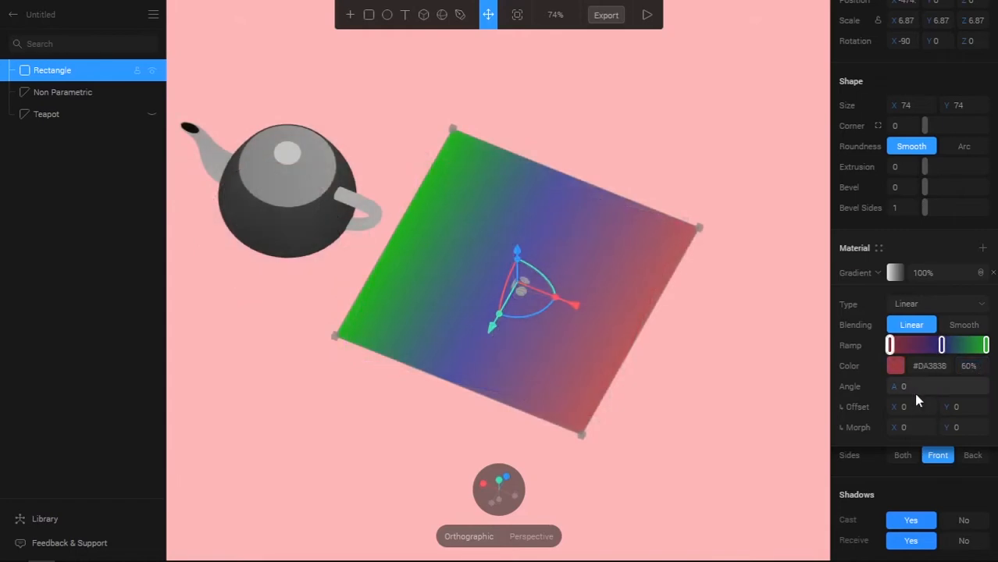
- Try gradient angles of 90 and 30 on the rectangle's linear gradient
left_click(908, 388)
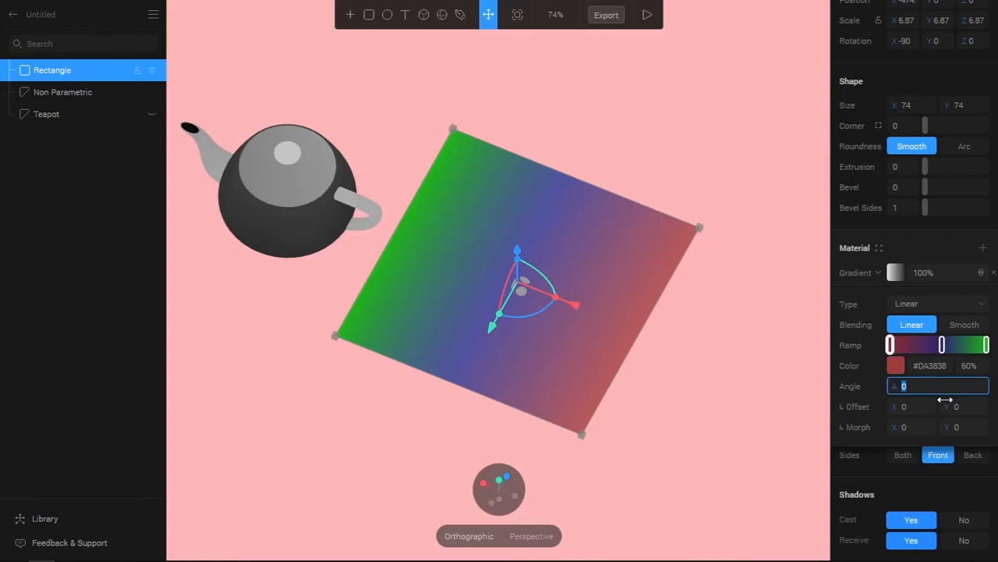
type("90")
key("Return")
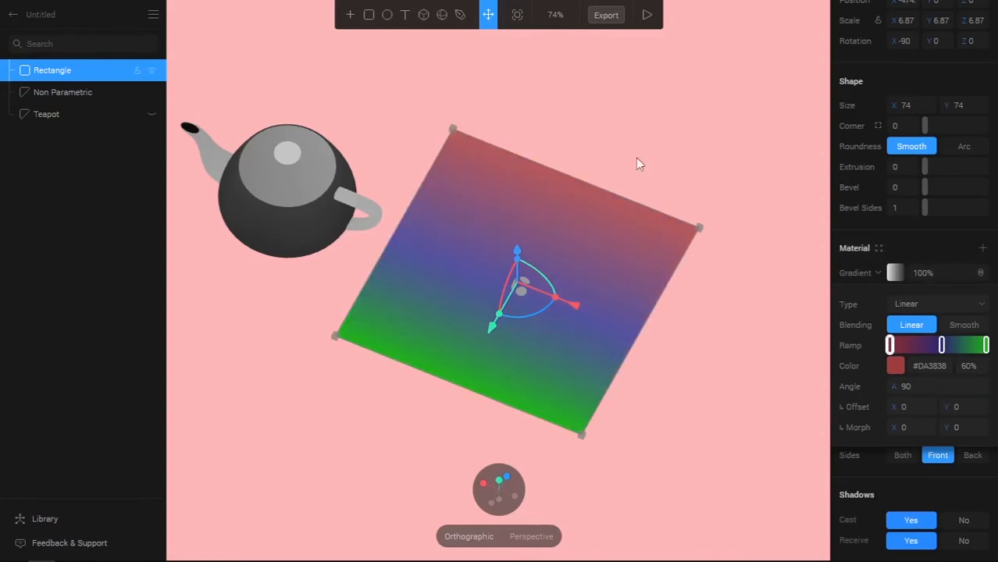
left_click(906, 387)
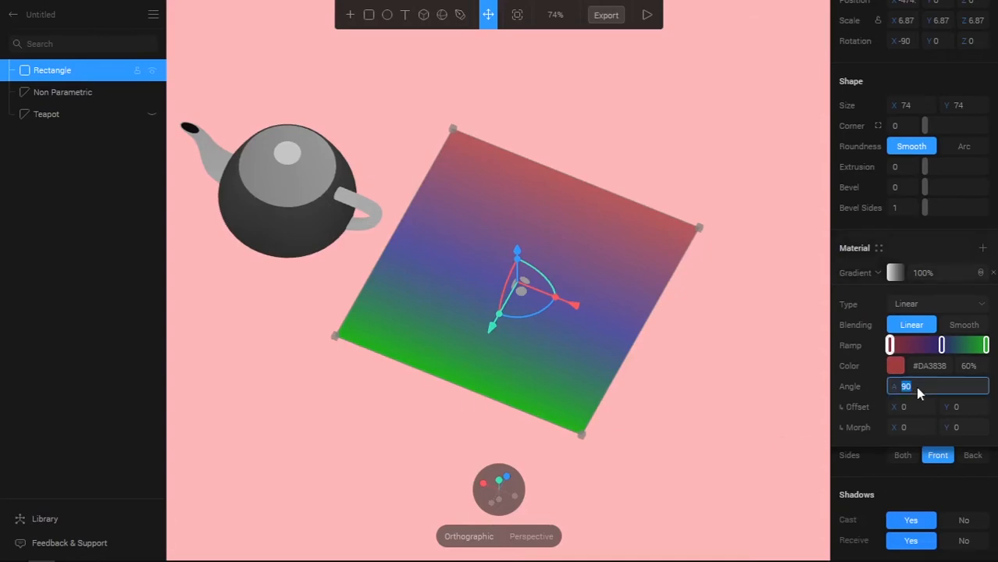
type("30")
key("Return")
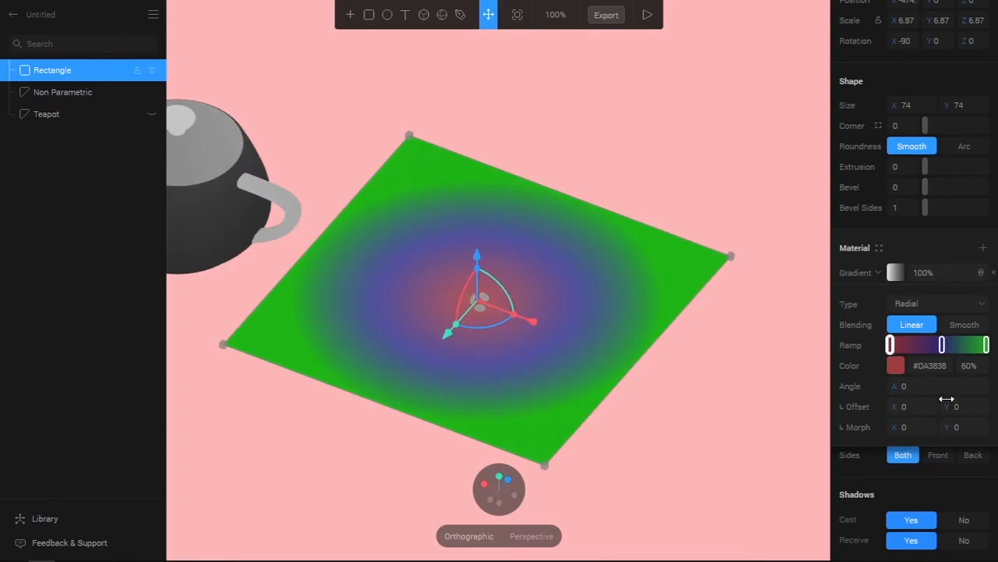
- Change the rectangle's gradient type from Radial to Polar and set its angle to 90
left_click(939, 303)
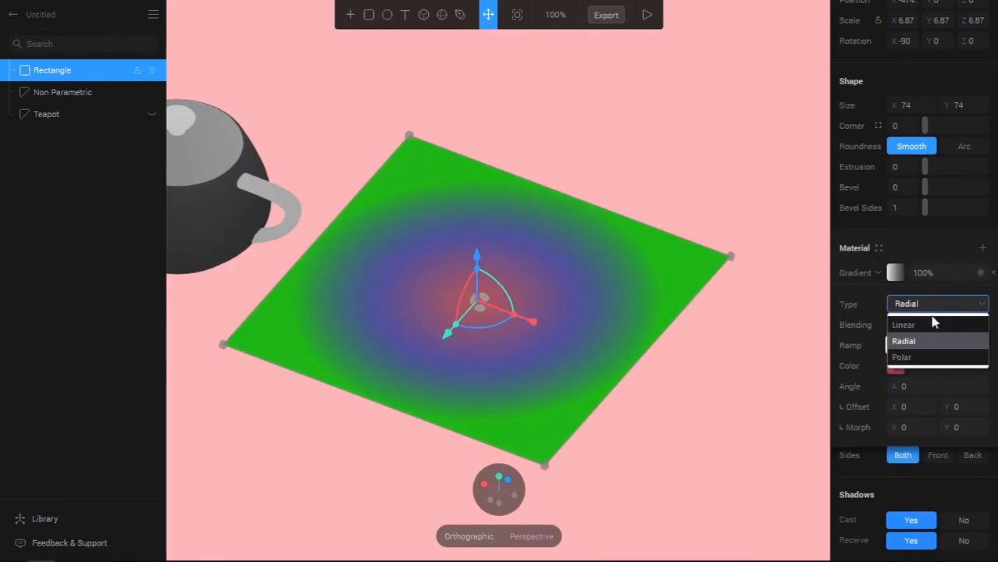
left_click(914, 355)
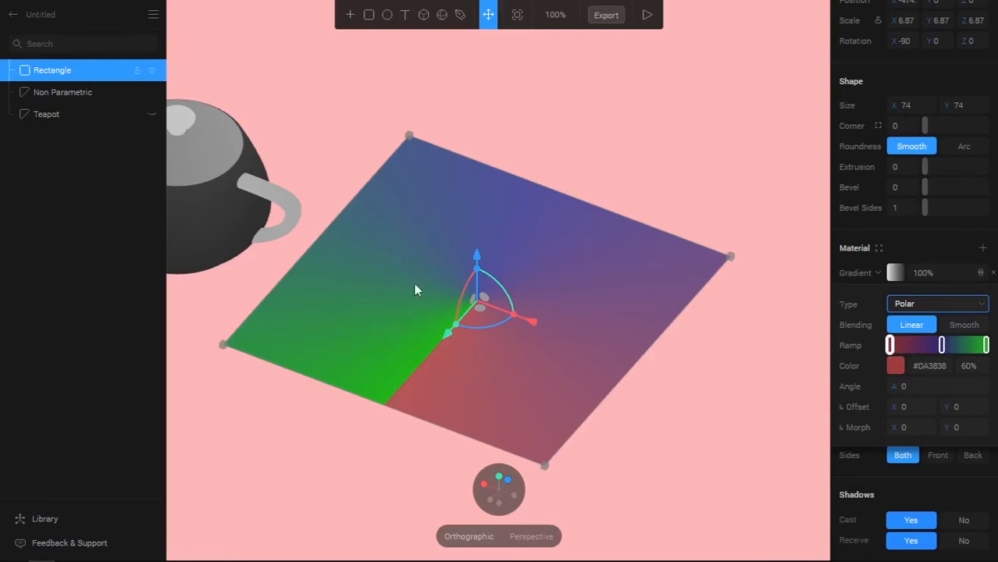
left_click(930, 385)
type("90")
key("Return")
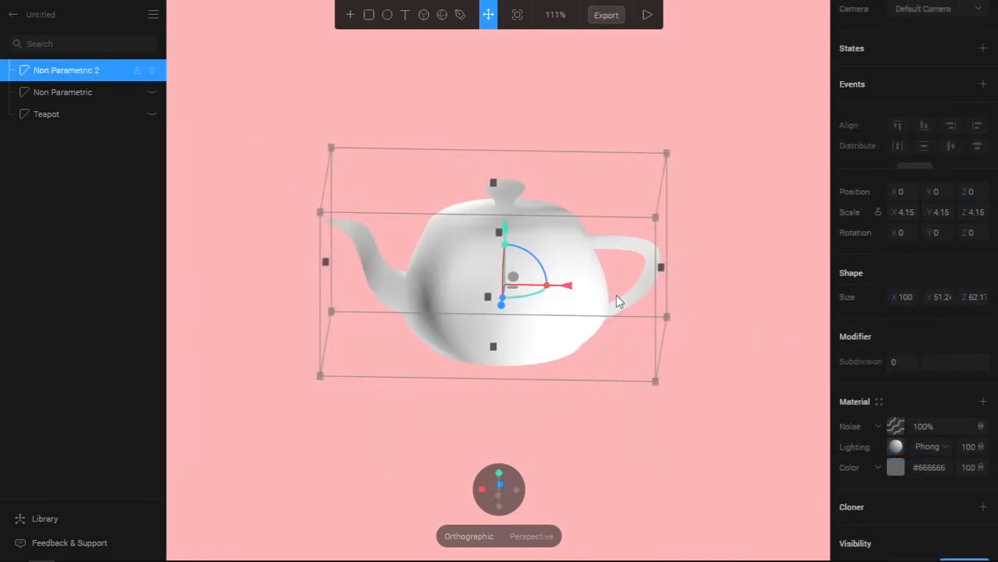
- Try the Ashima noise type and a different X size on the second non-parametric teapot's noise layer
left_click_drag(728, 279, 727, 292)
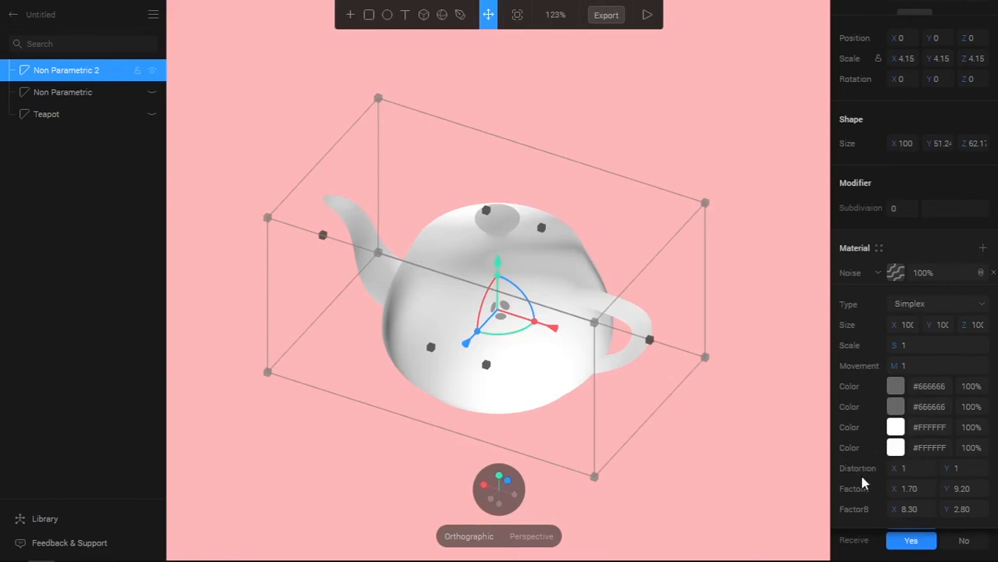
left_click(918, 309)
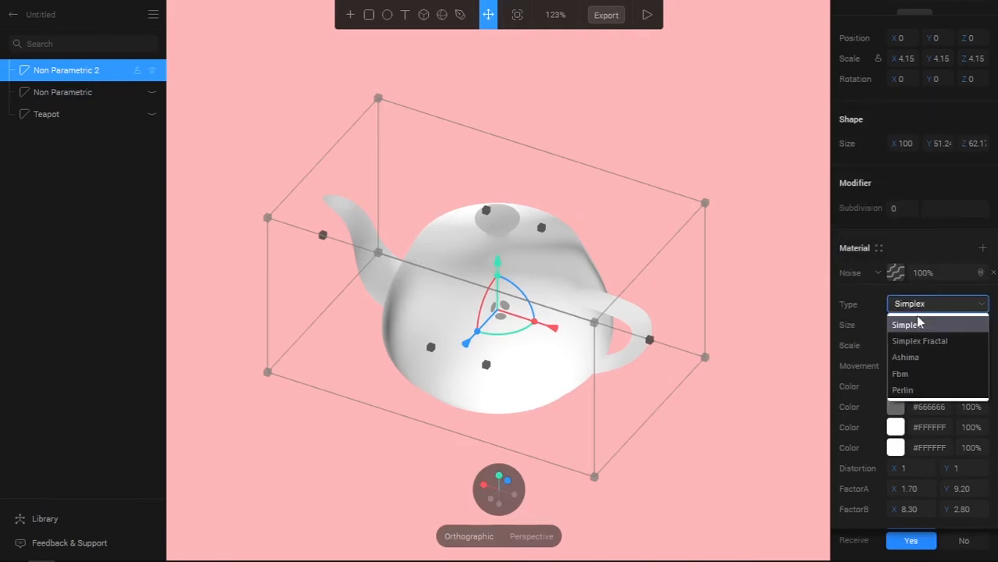
left_click(927, 359)
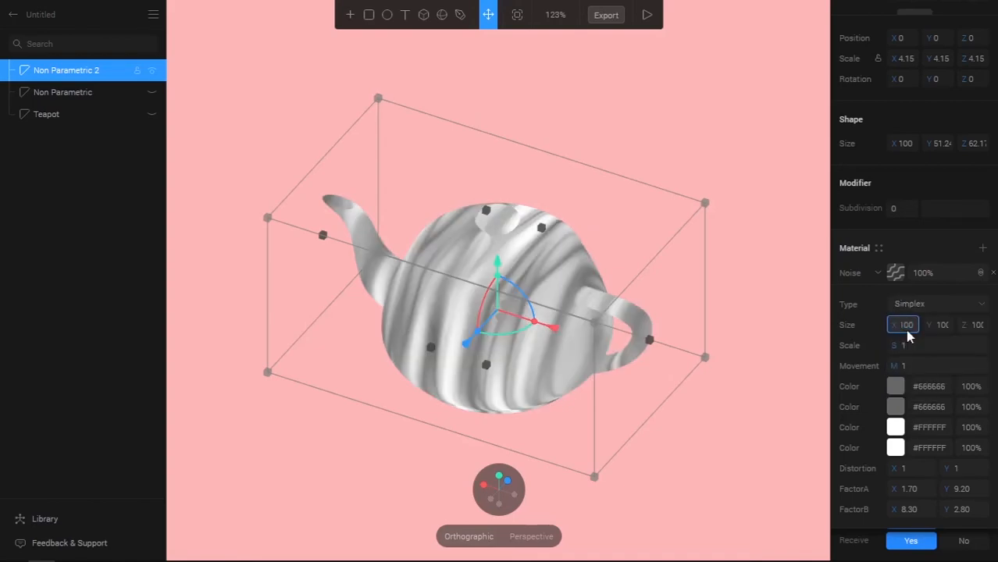
key("Return")
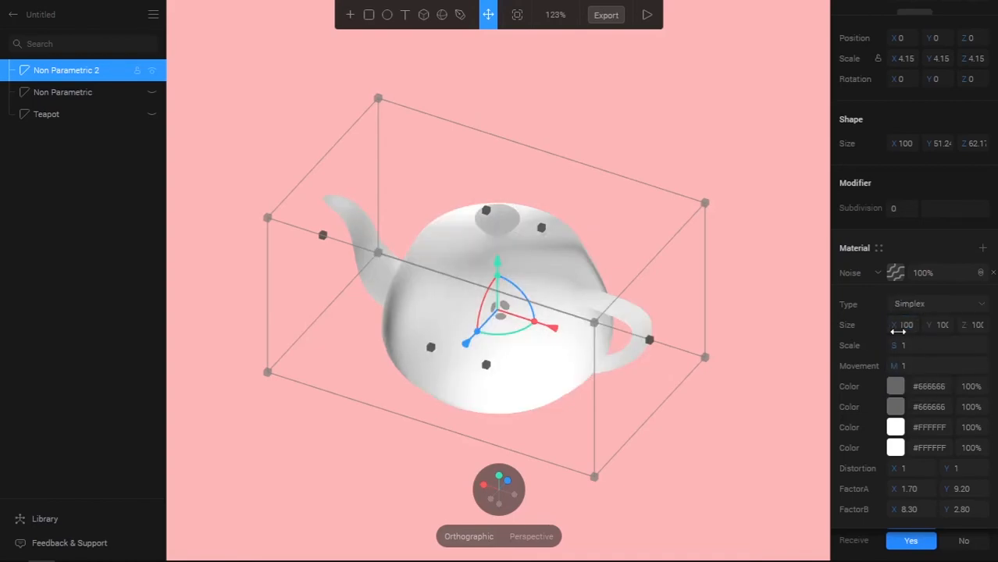
key("ctrl+z")
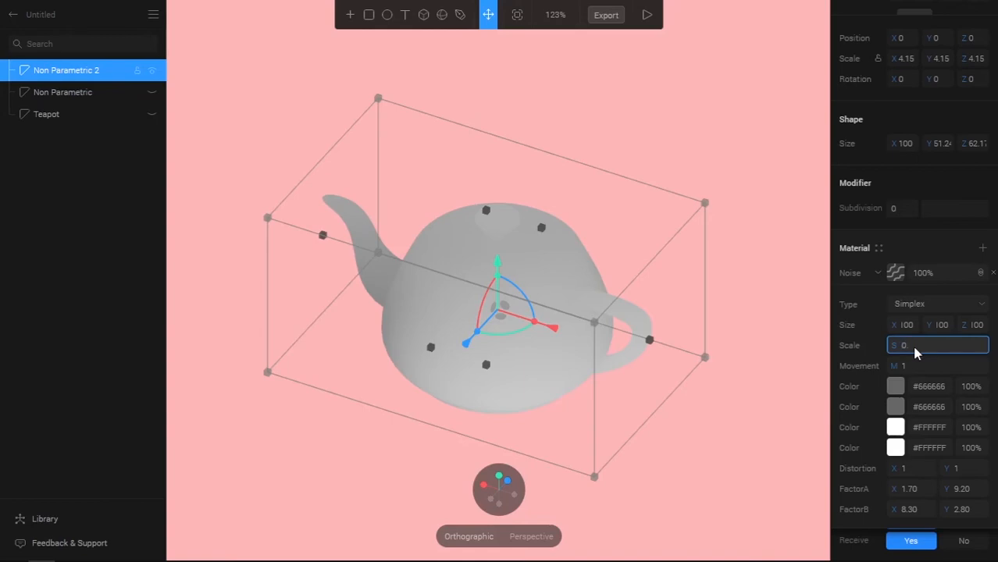
- Set the teapot's Simplex noise scale to 0.10 and its movement to 30
type("10")
key("Return")
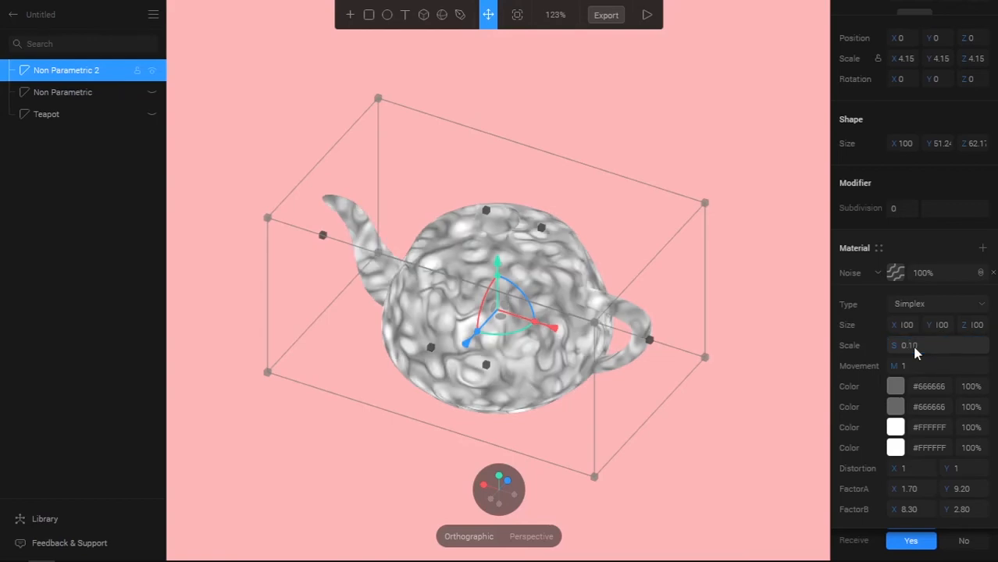
left_click(918, 364)
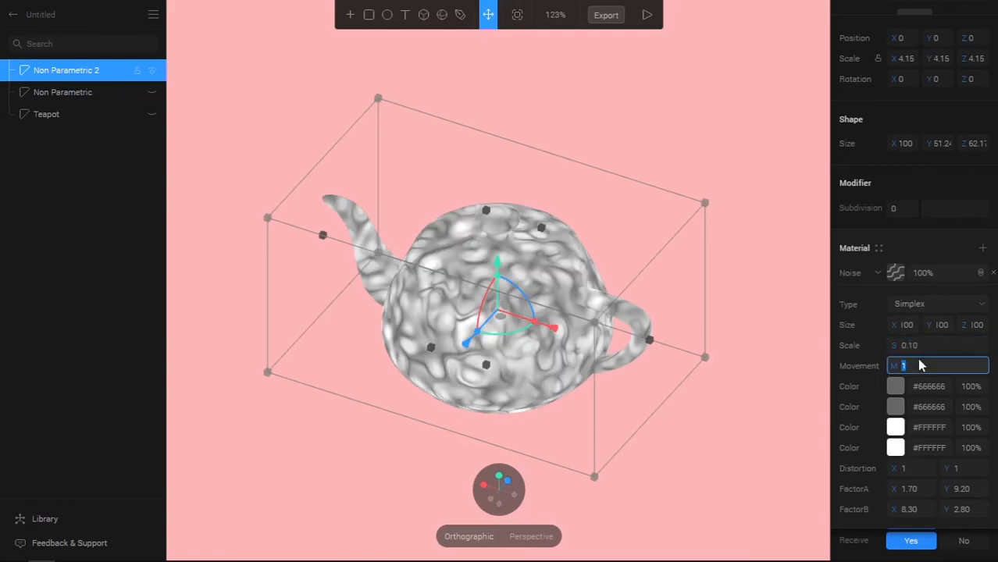
type("30")
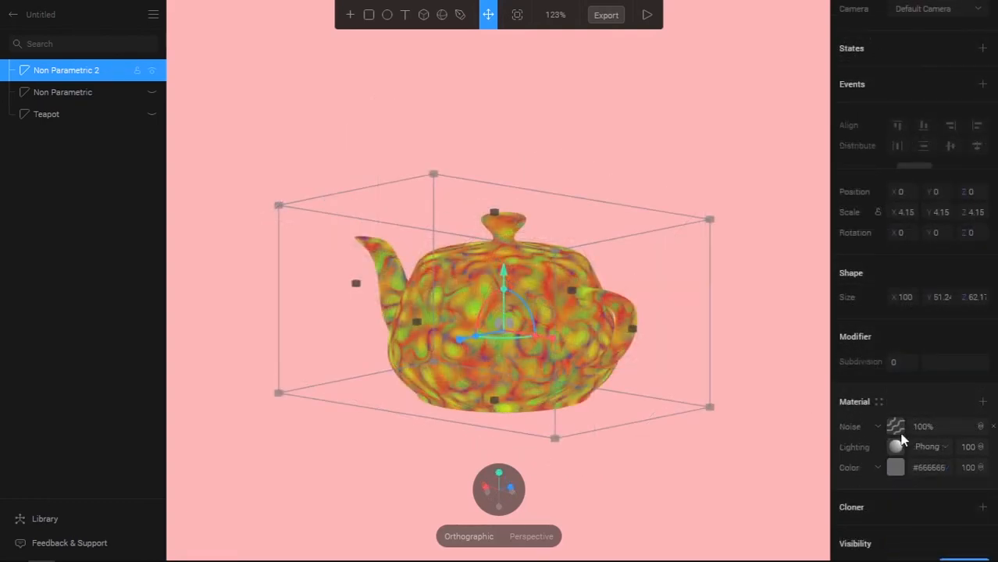
- Set the noise layer's Y distortion to 10 and inspect the pattern on the teapot up close
scroll(906, 421, "down", 4)
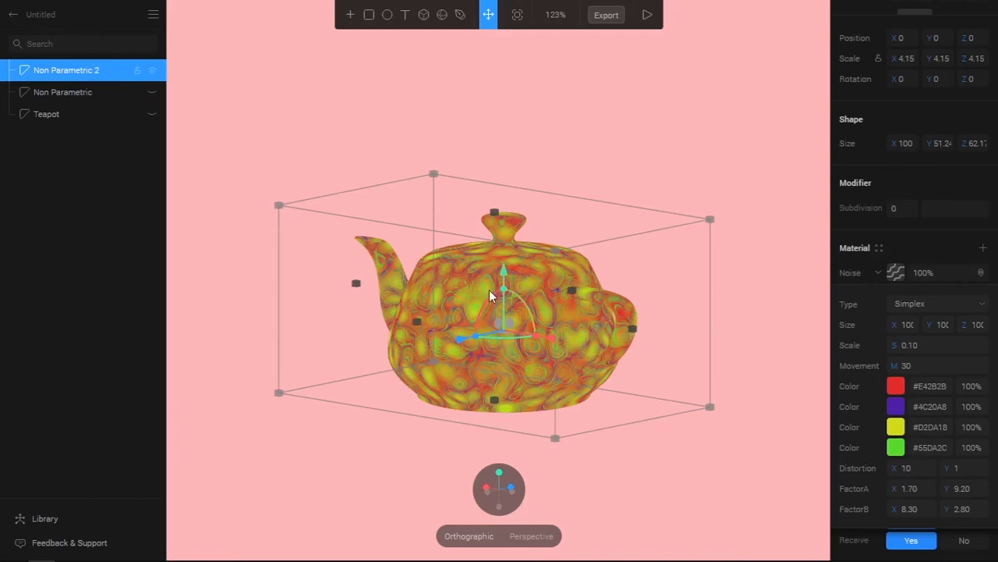
left_click(962, 468)
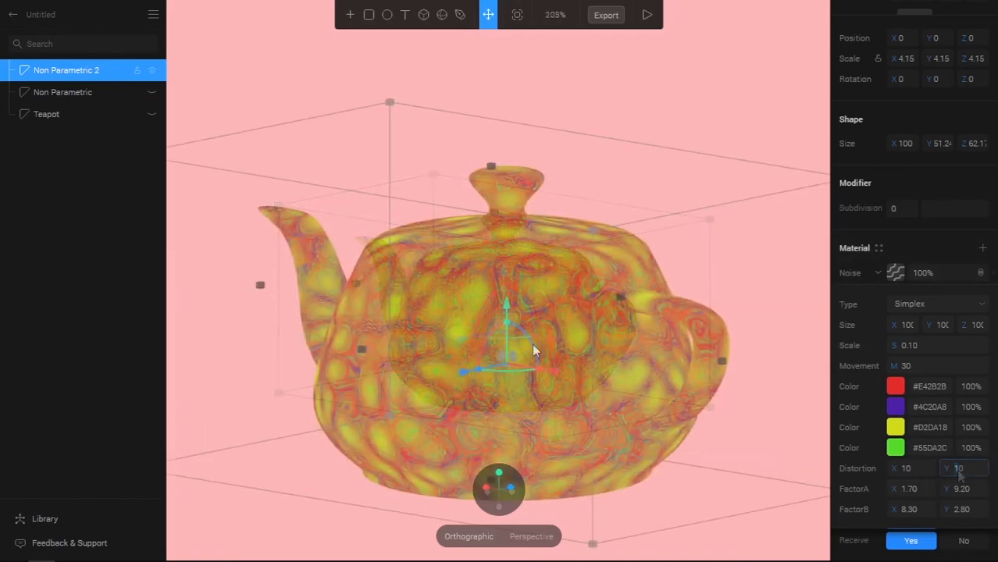
scroll(539, 345, "up", 3)
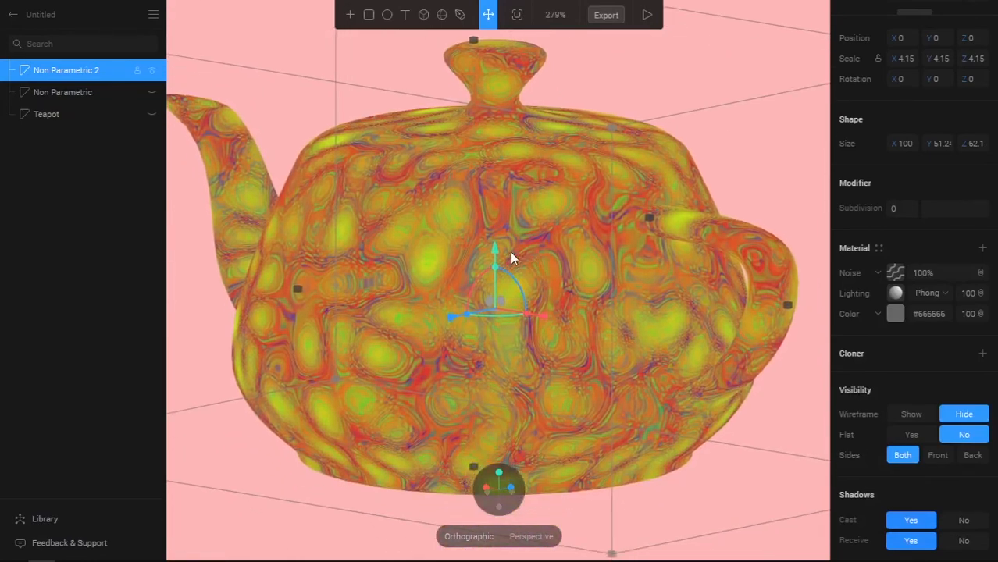
left_click_drag(510, 250, 572, 254)
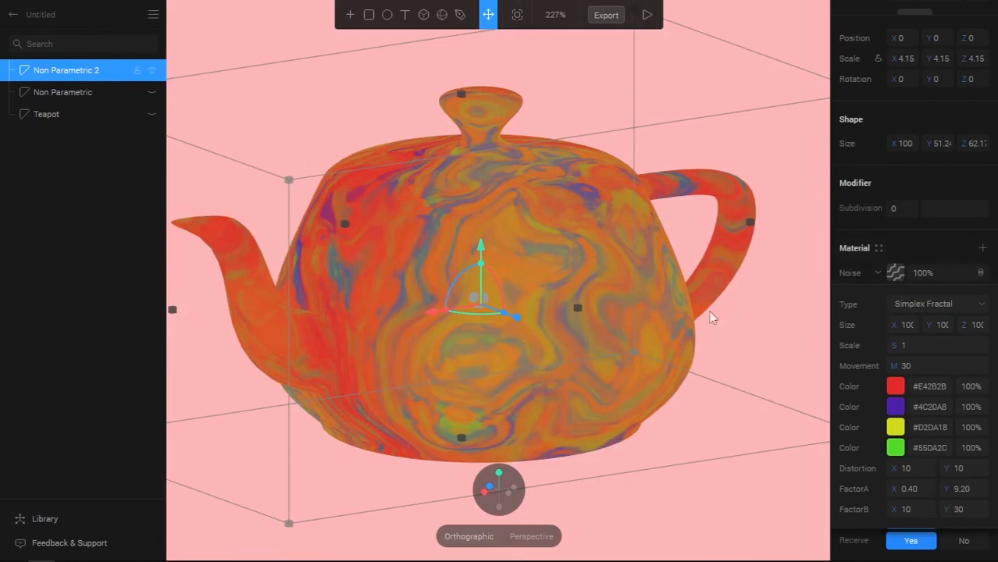
- Try the Ashima and Fbm noise types on the teapot's noise layer
left_click(954, 308)
left_click(929, 355)
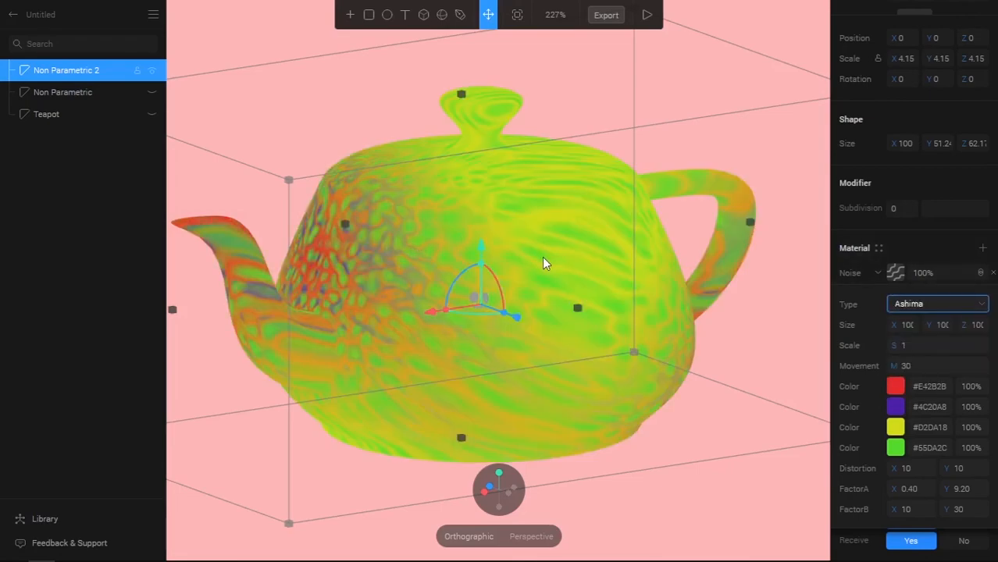
left_click_drag(634, 273, 708, 257)
left_click(895, 274)
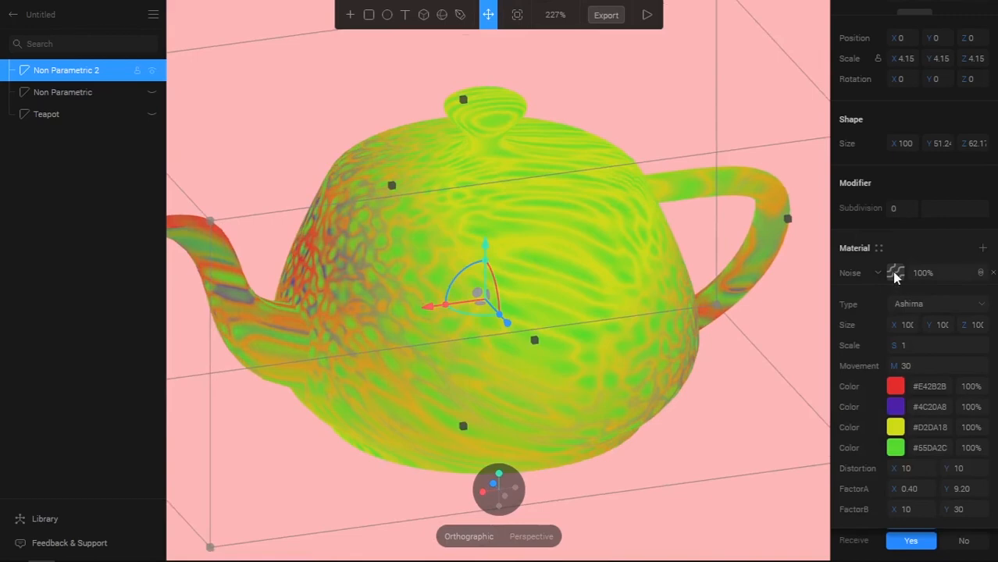
left_click(937, 304)
left_click(922, 377)
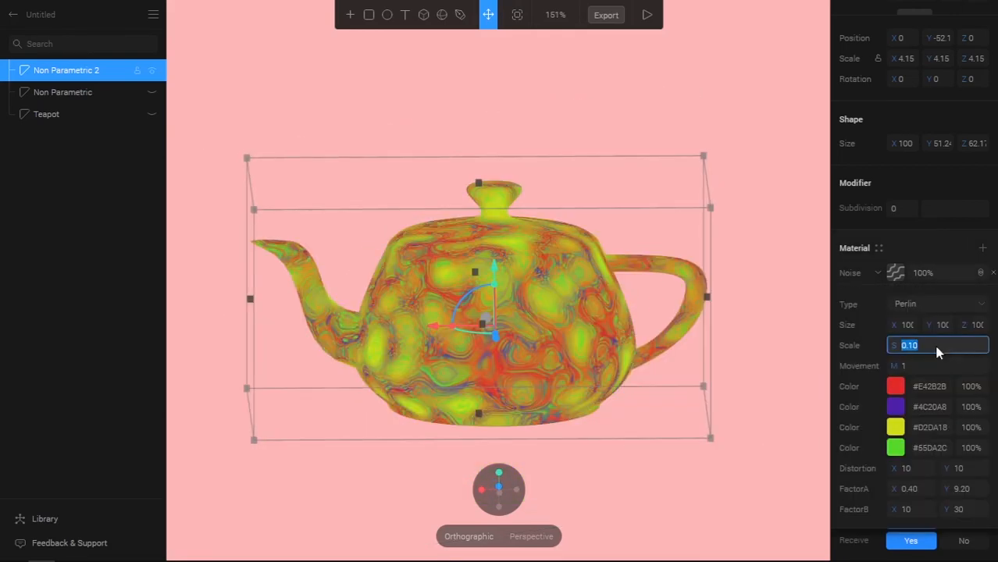
- Set the scale of the teapot's Perlin noise to 0.1 and inspect the pattern from several sides
type("0.1")
key("Return")
scroll(624, 320, "up", 3)
left_click_drag(635, 281, 396, 208, "alt")
scroll(396, 208, "down", 3)
- Try the Multiply and Screen blend modes on the teapot's noise layer and set it to Overlay
left_click(981, 273)
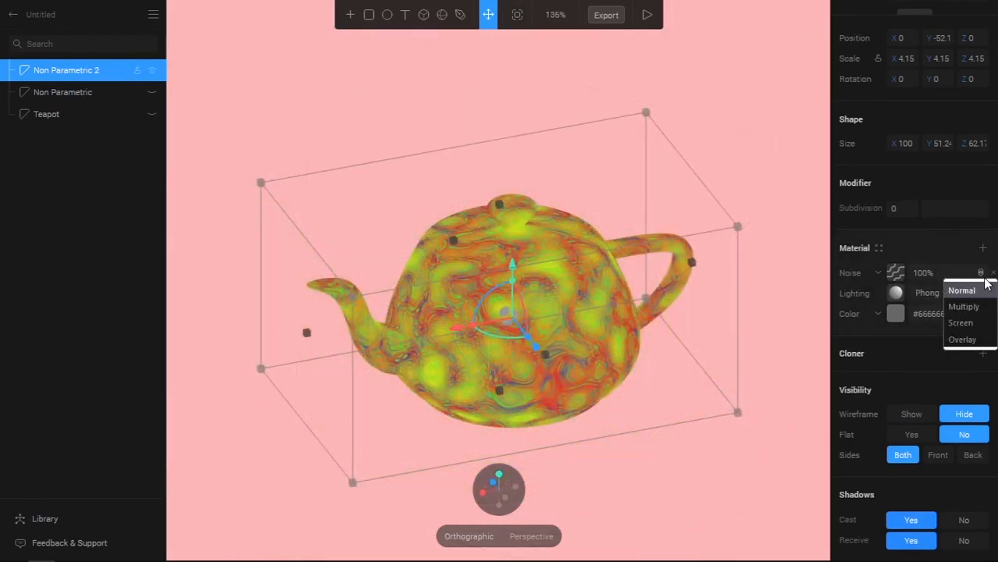
left_click(972, 307)
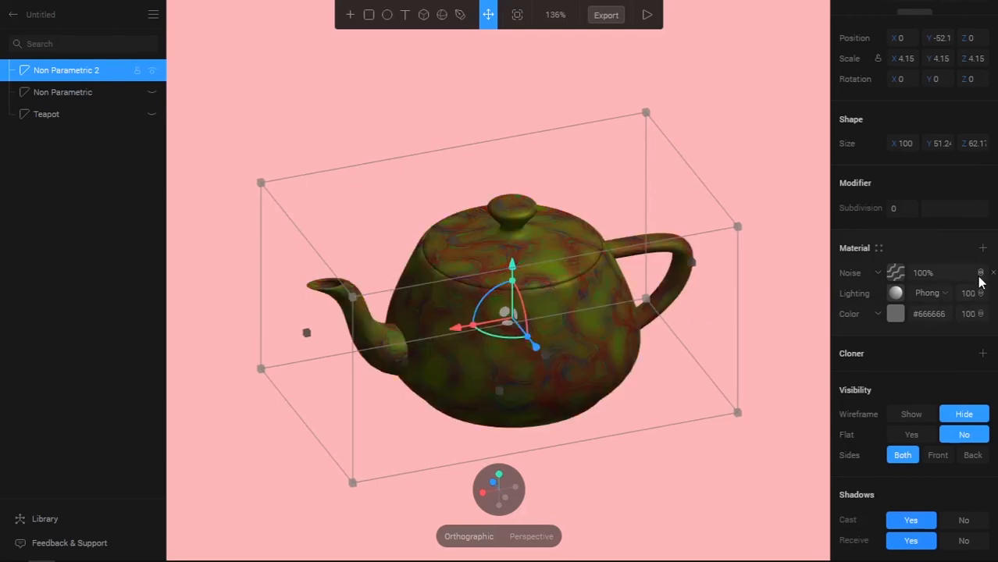
left_click(981, 272)
left_click(967, 323)
left_click(980, 273)
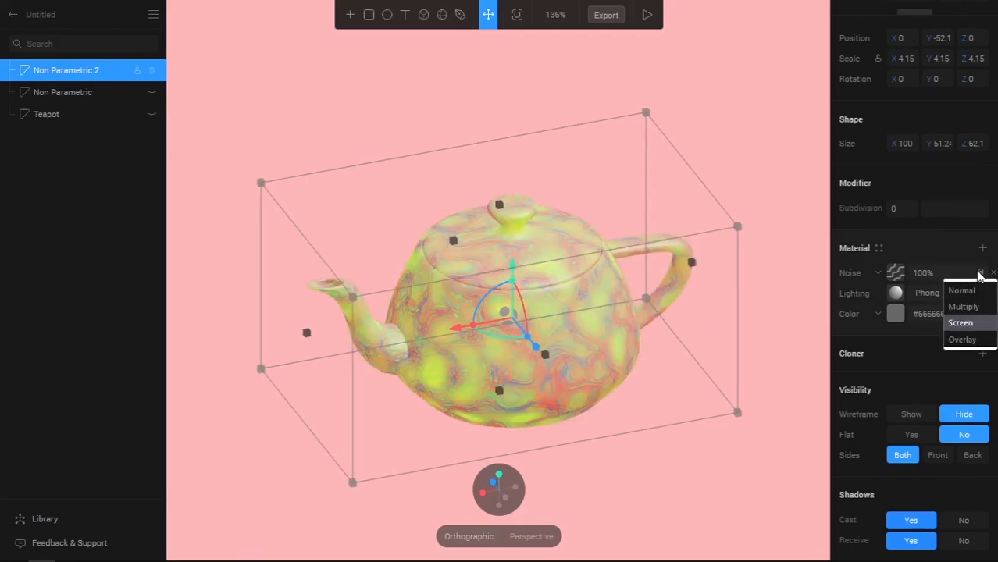
left_click(973, 339)
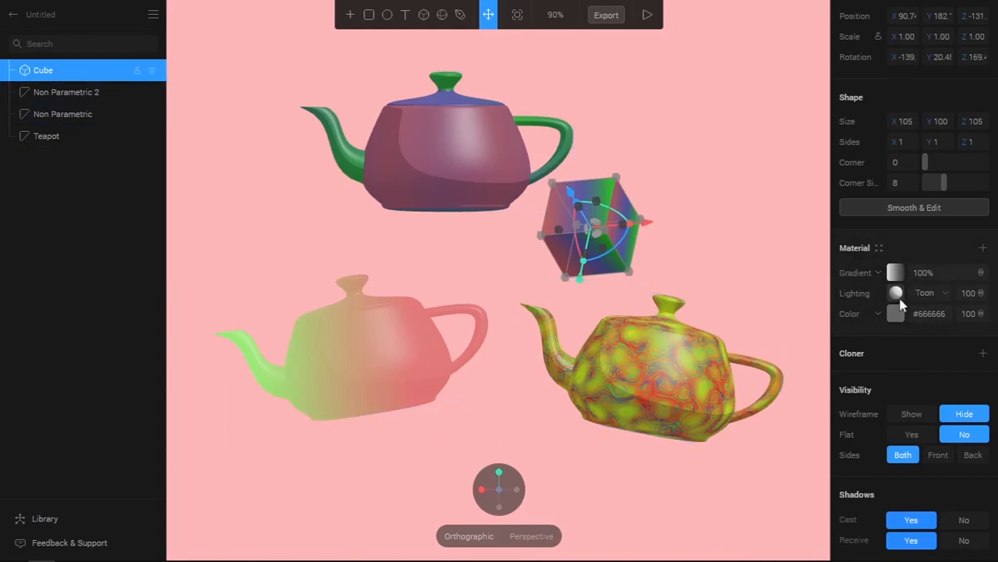
- Review the layer types available for the cube's gradient layer and deselect the cube
left_click(876, 273)
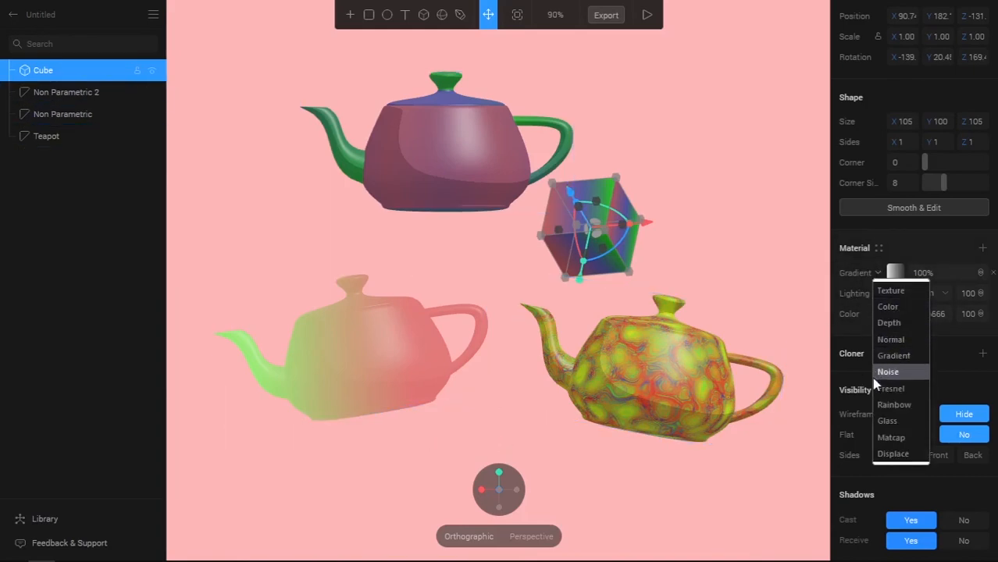
left_click(706, 261)
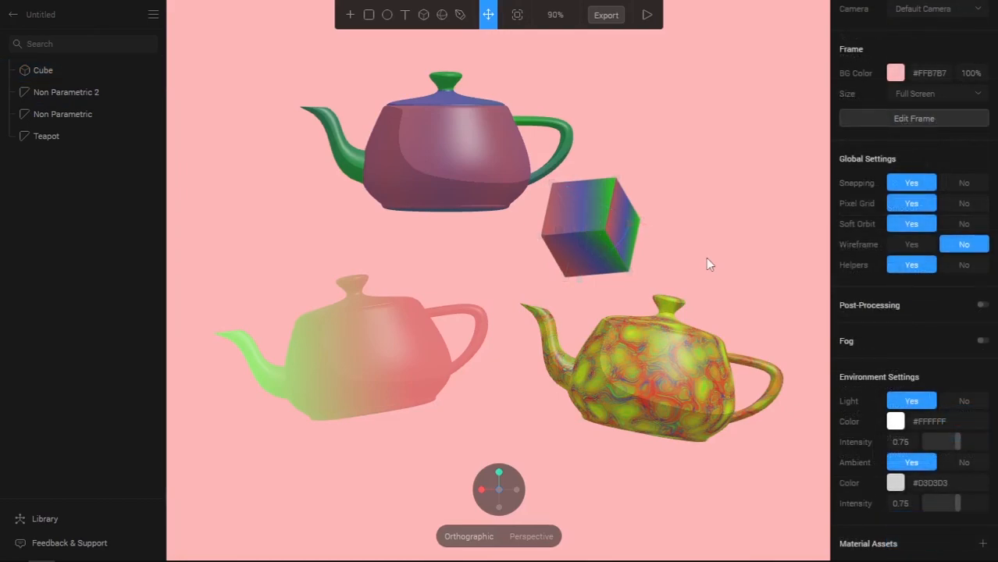